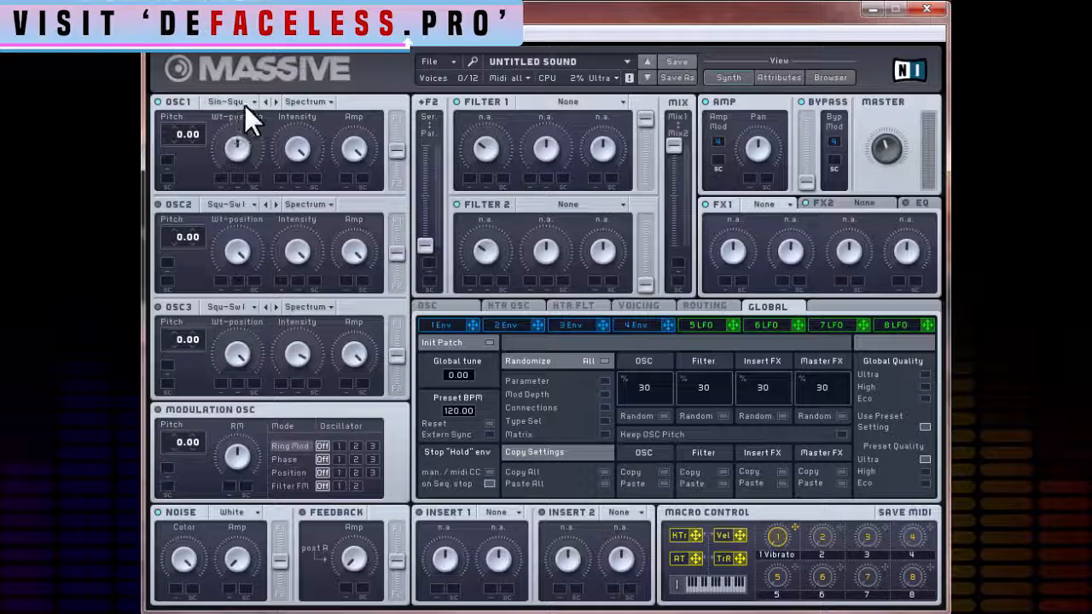
Set OSC1's wavetable to Sin-Square and return its pitch to 0.00.
click(252, 102)
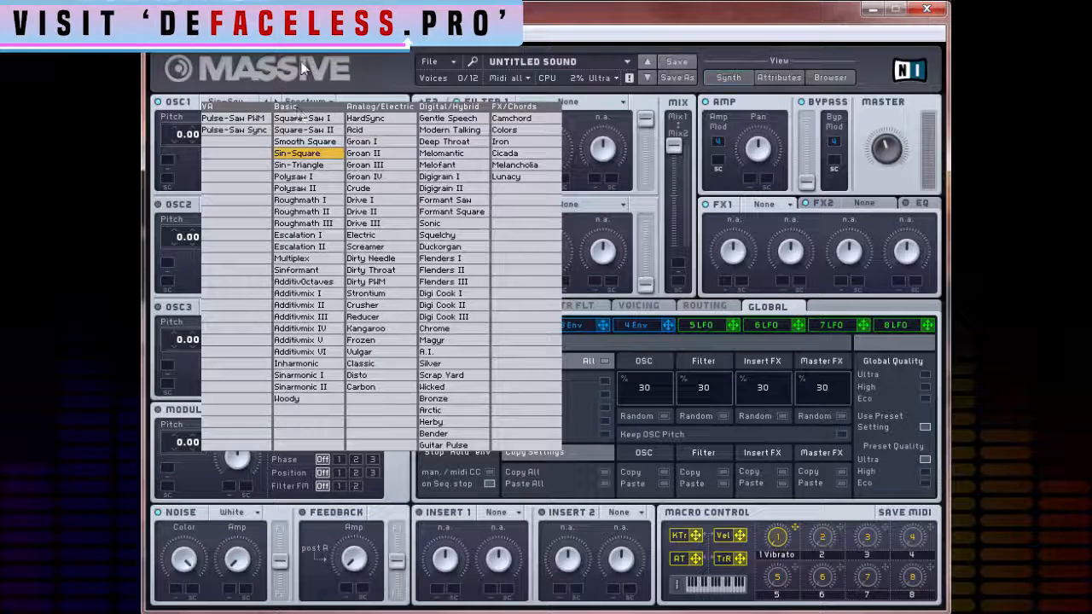
click(297, 153)
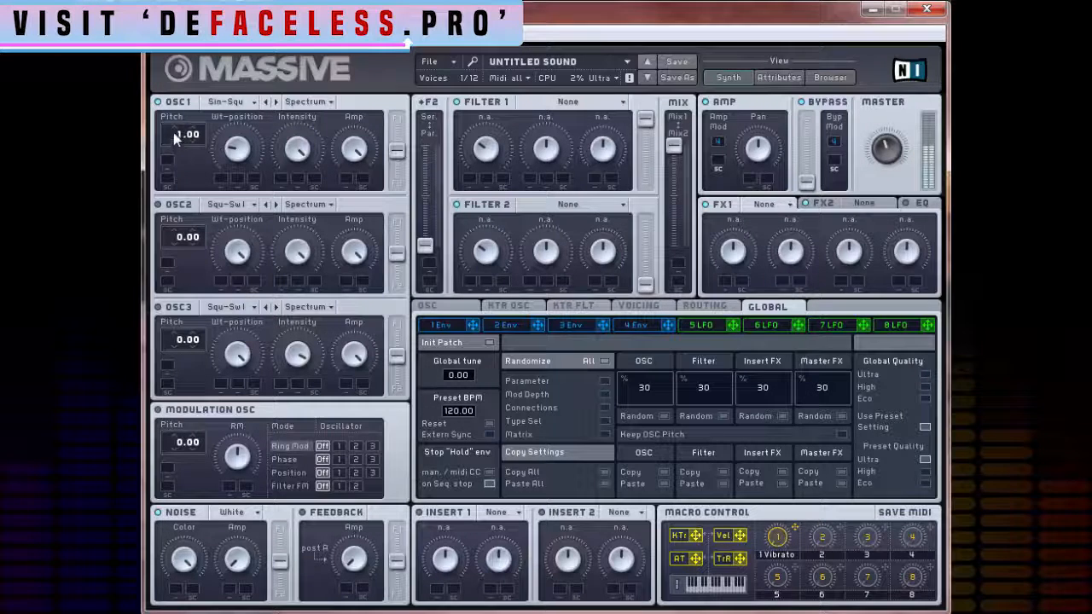
drag(174, 132, 205, 111)
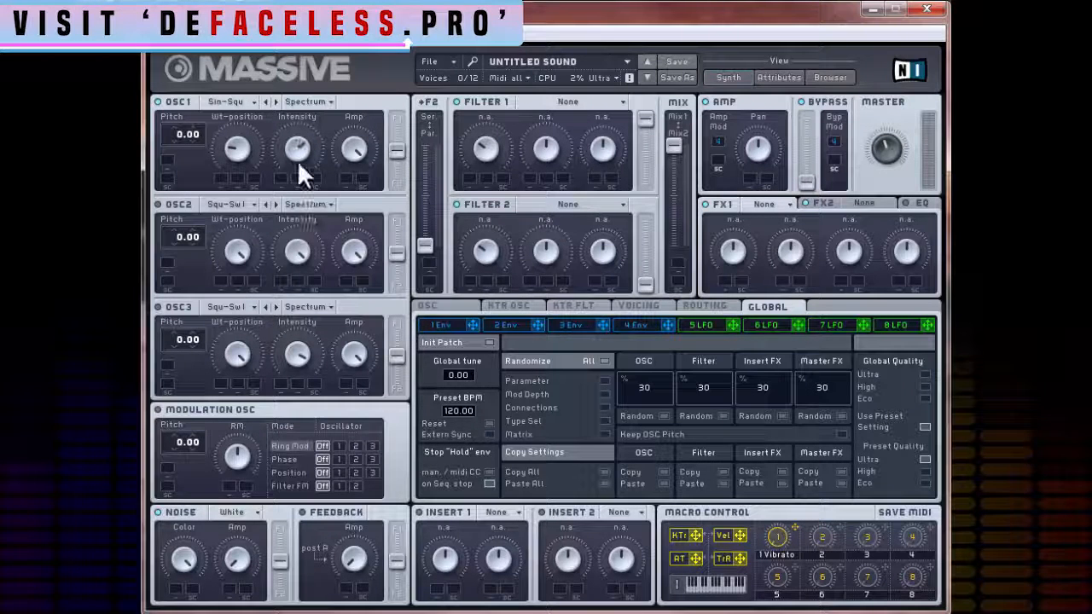
Adjust OSC1's Intensity and switch its wavetable mode to Bend +.
drag(304, 149, 301, 163)
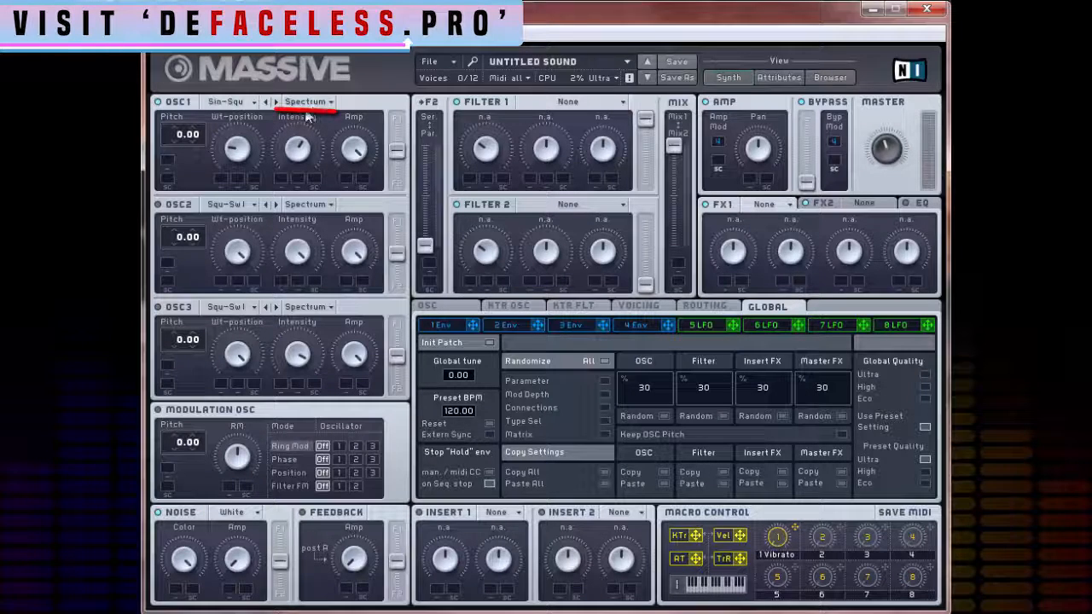
click(305, 102)
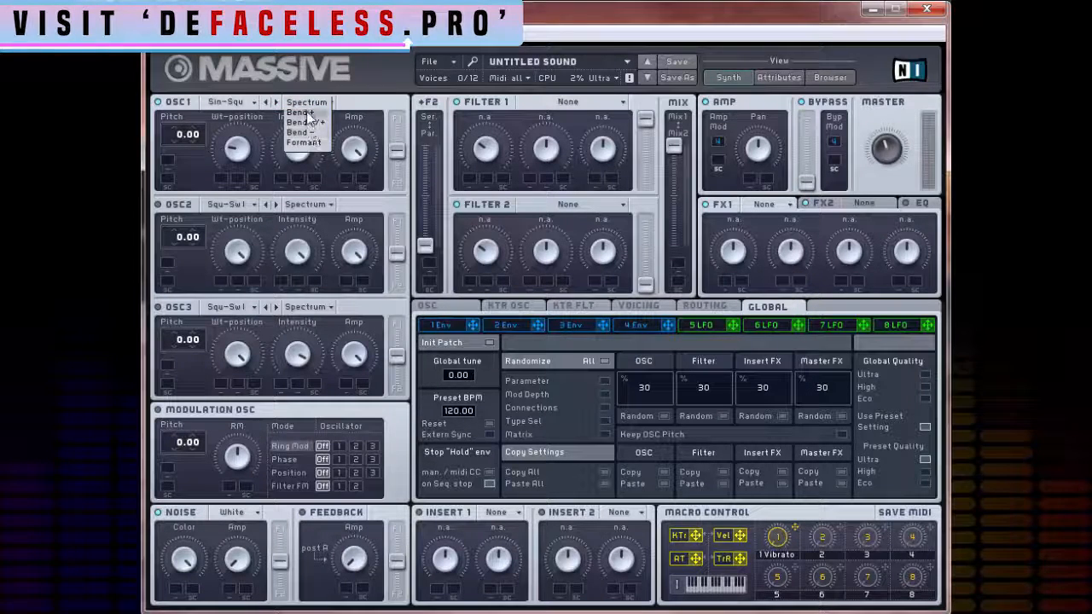
click(302, 112)
drag(299, 152, 292, 180)
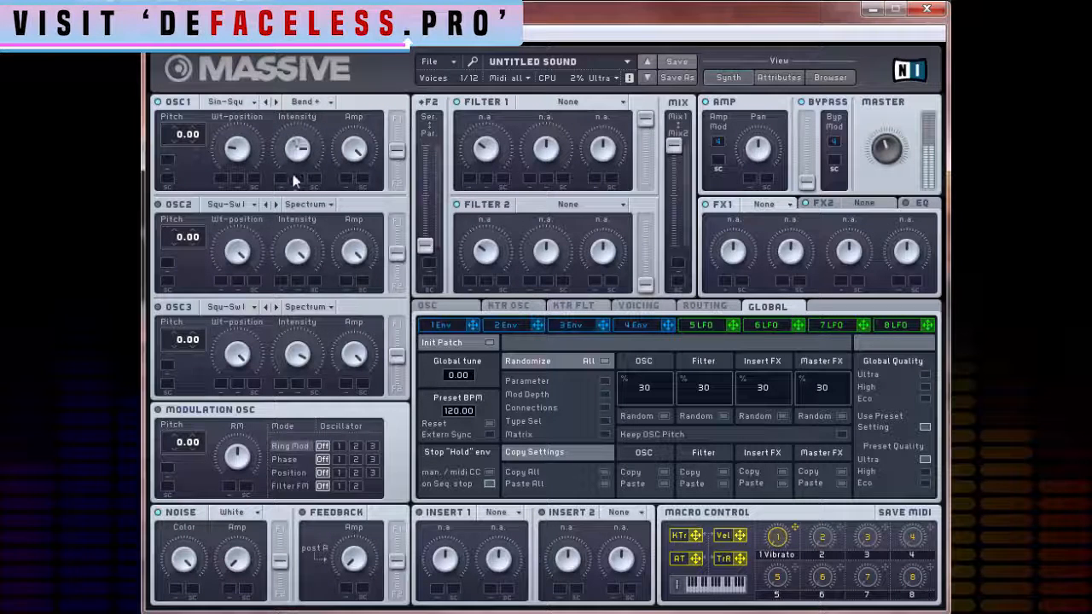
Try the Formant wavetable mode on OSC1.
click(322, 102)
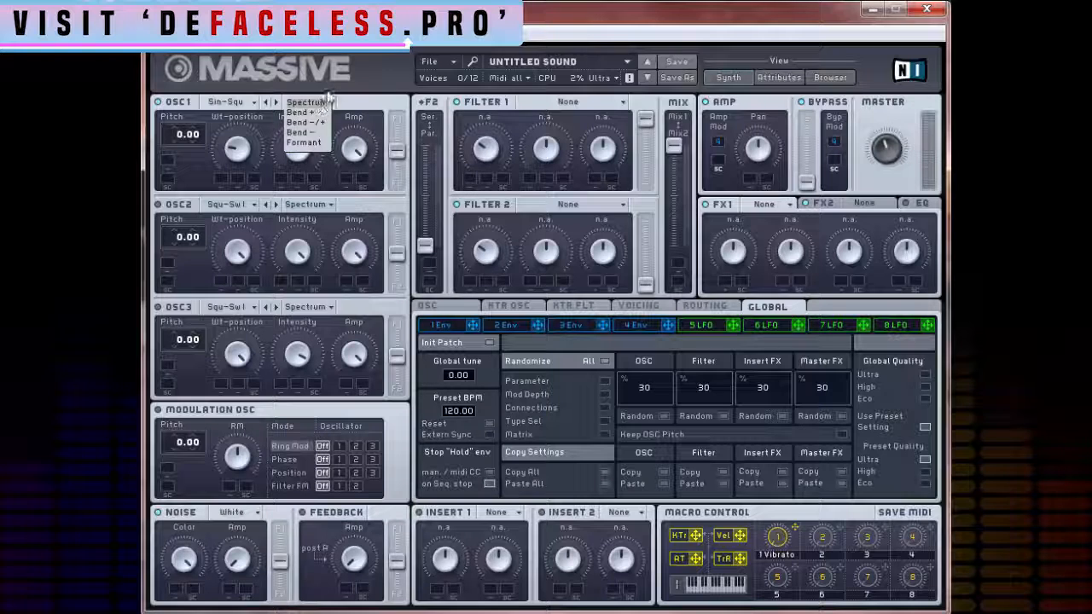
click(328, 98)
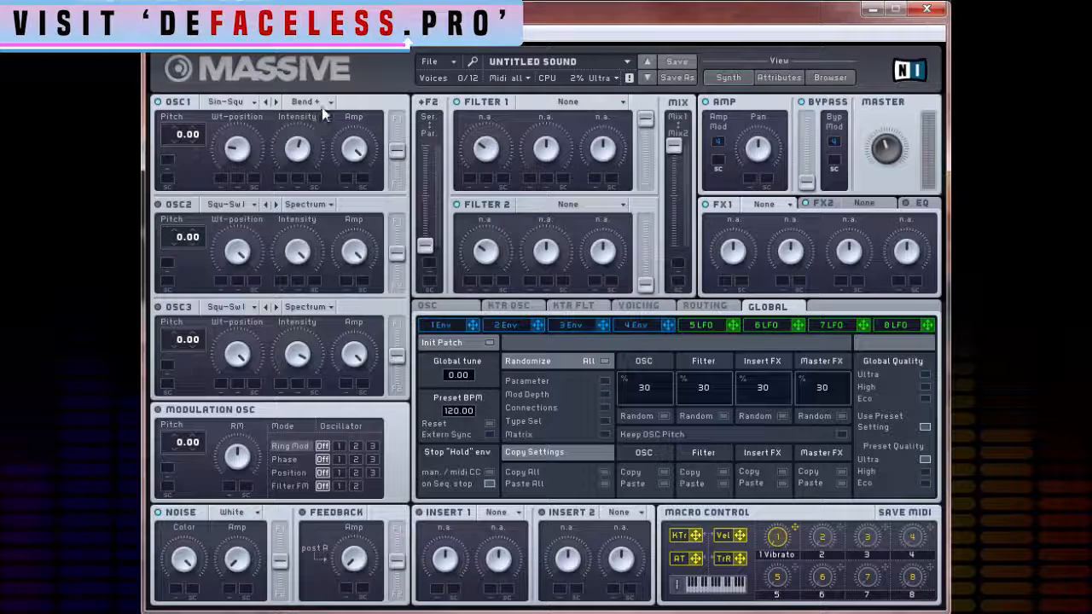
click(323, 102)
click(314, 142)
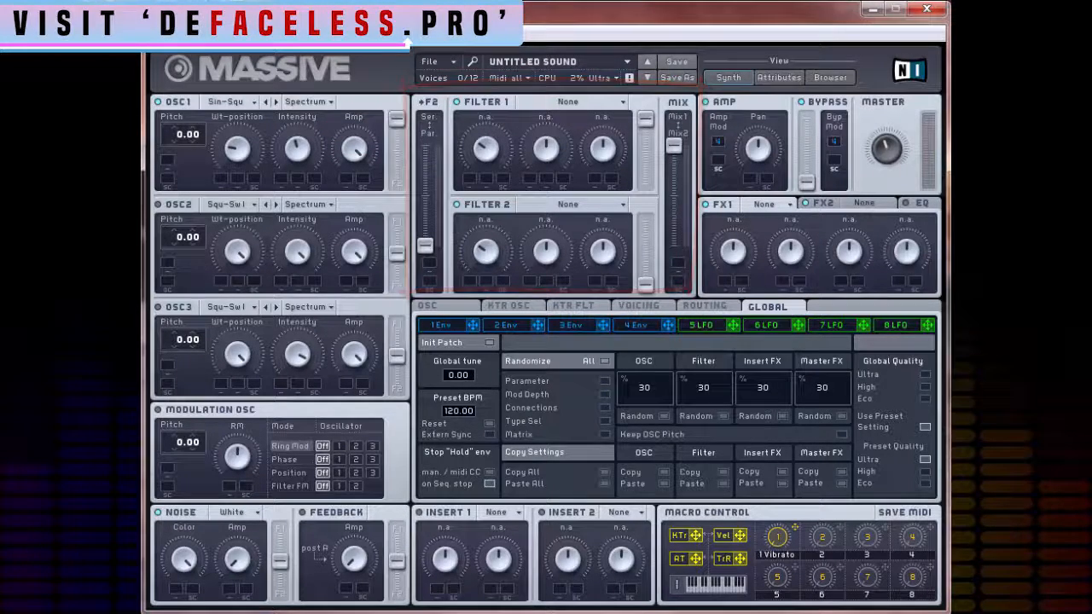
Sweep OSC1's filter routing fully to F2, and set it midway between F1 and F2.
drag(394, 123, 397, 590)
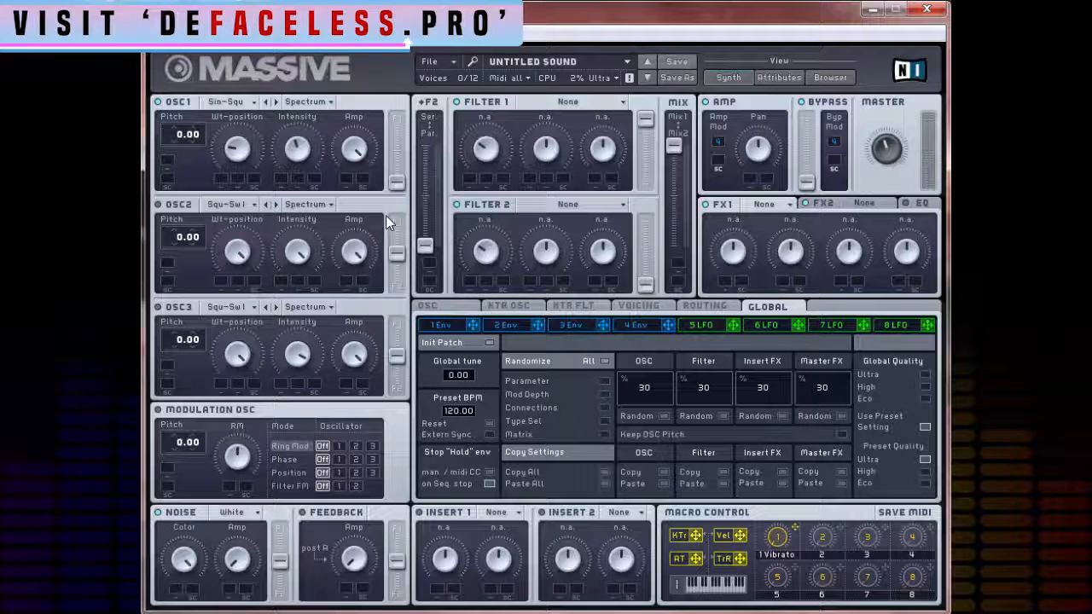
drag(397, 202, 396, 149)
Set Filter 1 to Lowpass 2 and raise its Cutoff and Resonance.
click(584, 102)
click(583, 103)
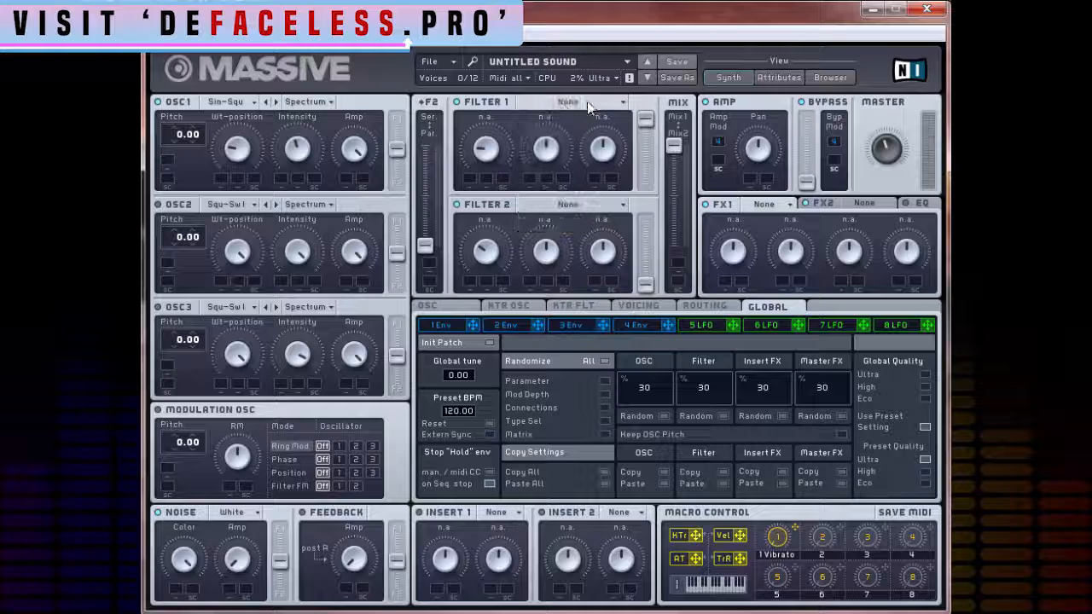
click(562, 102)
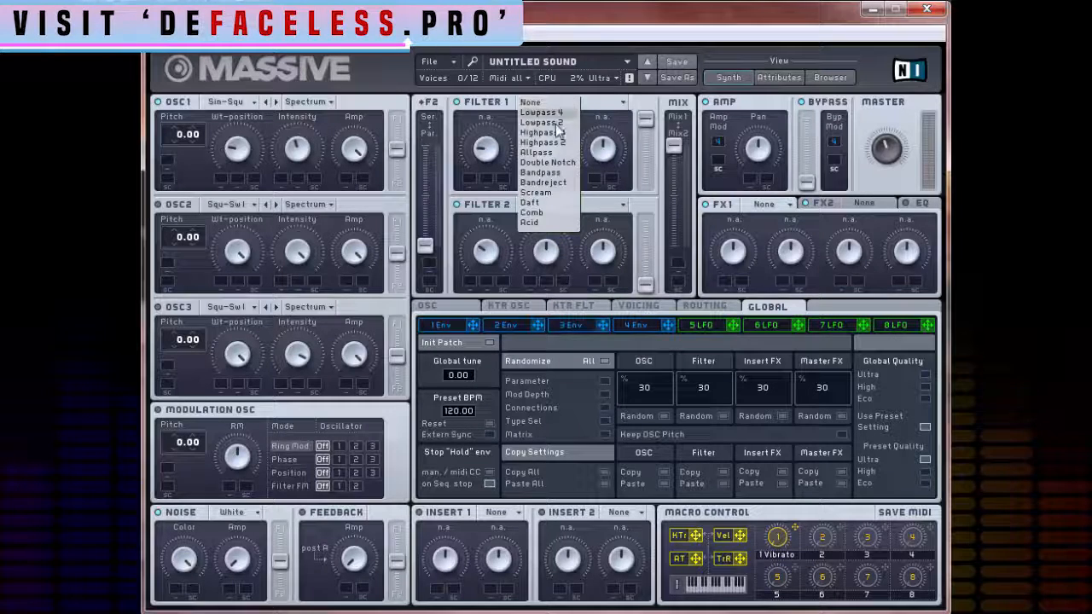
click(546, 126)
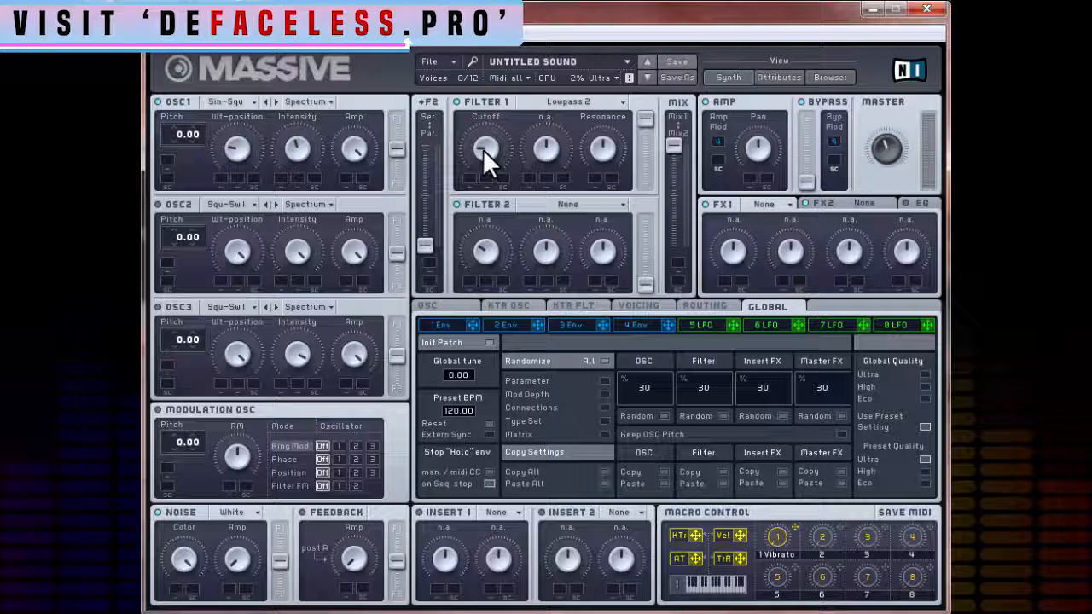
mouse_move(493, 154)
mouse_down()
mouse_move(487, 75)
mouse_move(485, 174)
mouse_up()
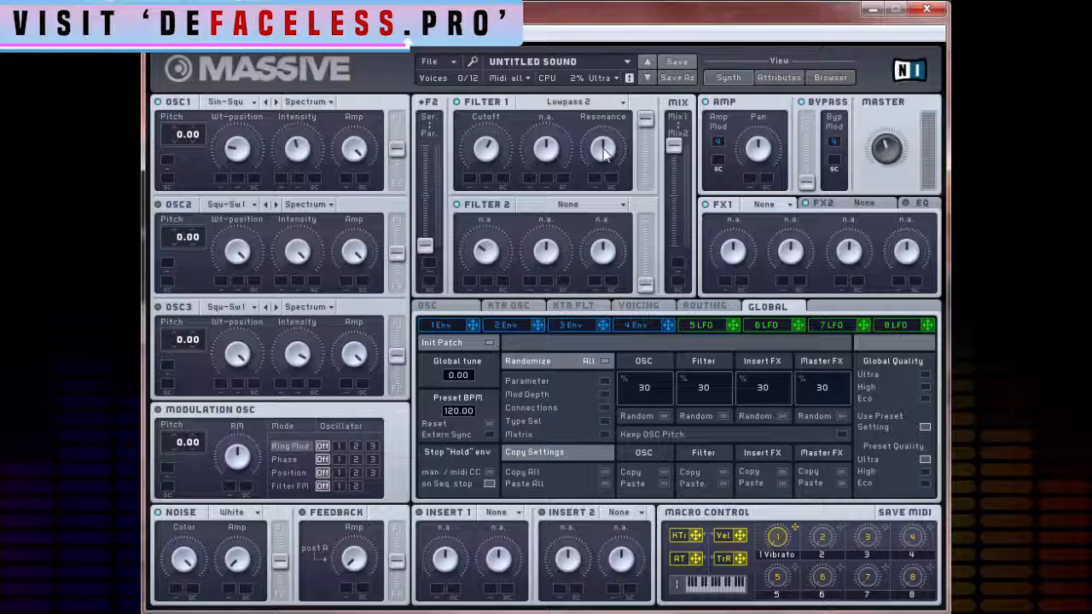
drag(605, 151, 603, 129)
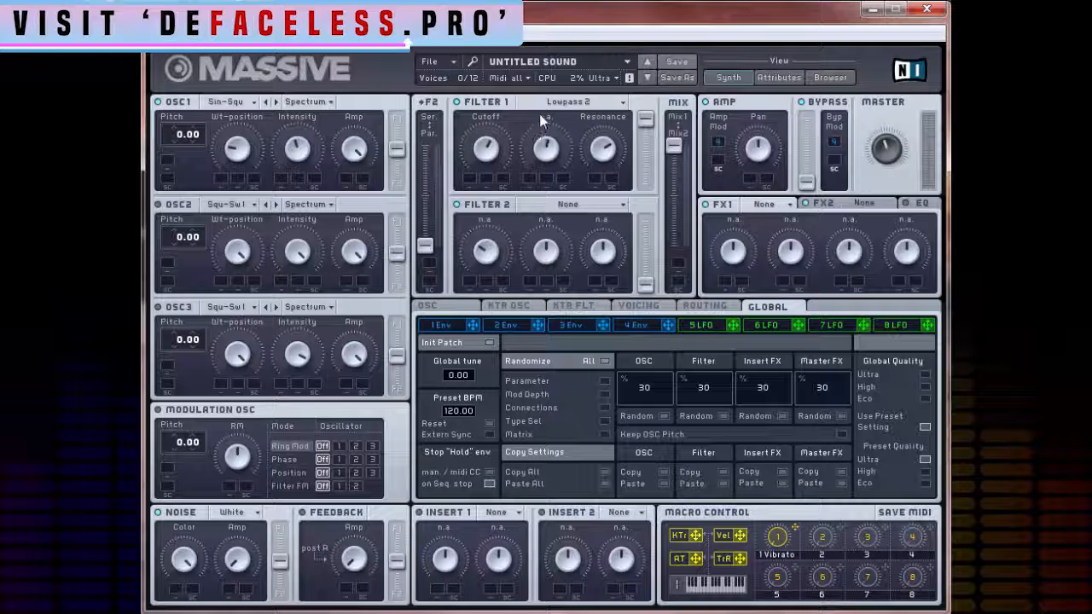
Change Filter 1's type to Scream and keep its output level at maximum.
click(559, 102)
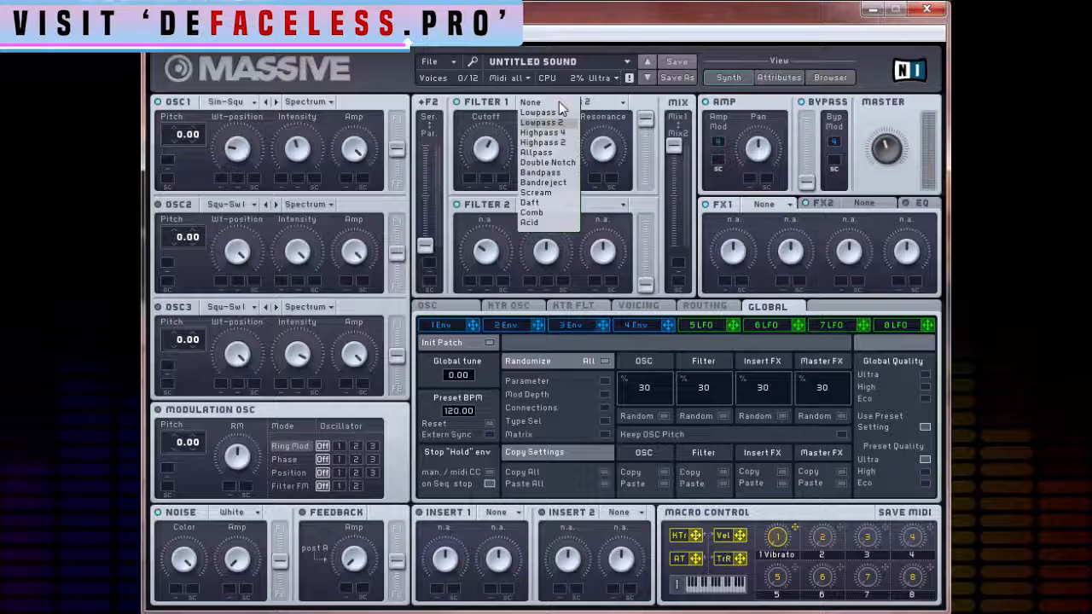
click(537, 192)
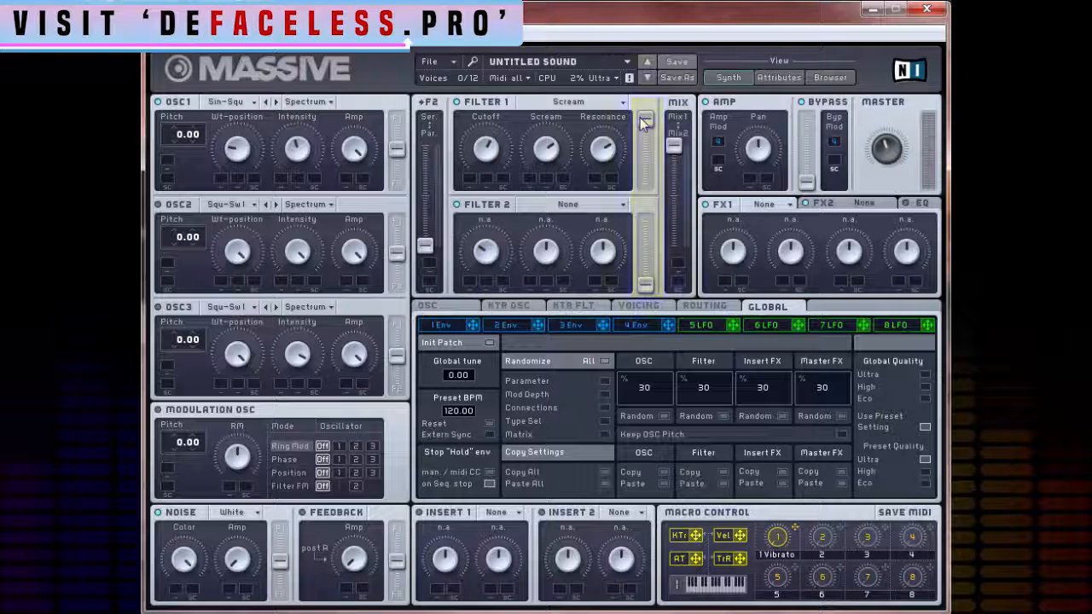
drag(644, 122, 641, 54)
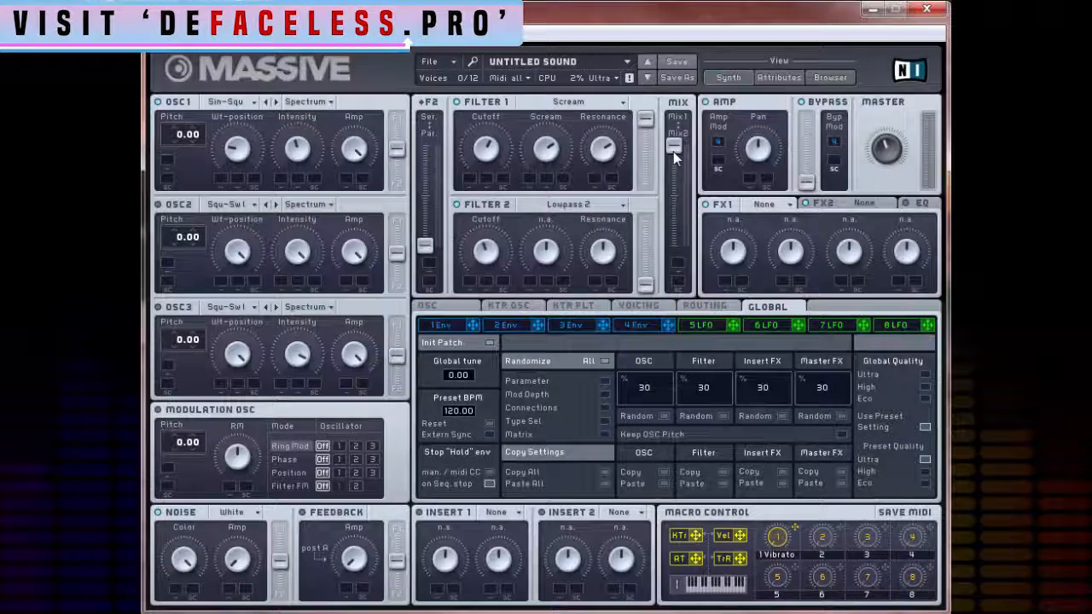
Raise Filter 2's output to maximum and move the filter mix fully to Mix2, testing Filter 2's Cutoff along the way.
drag(646, 285, 641, 198)
drag(484, 259, 482, 258)
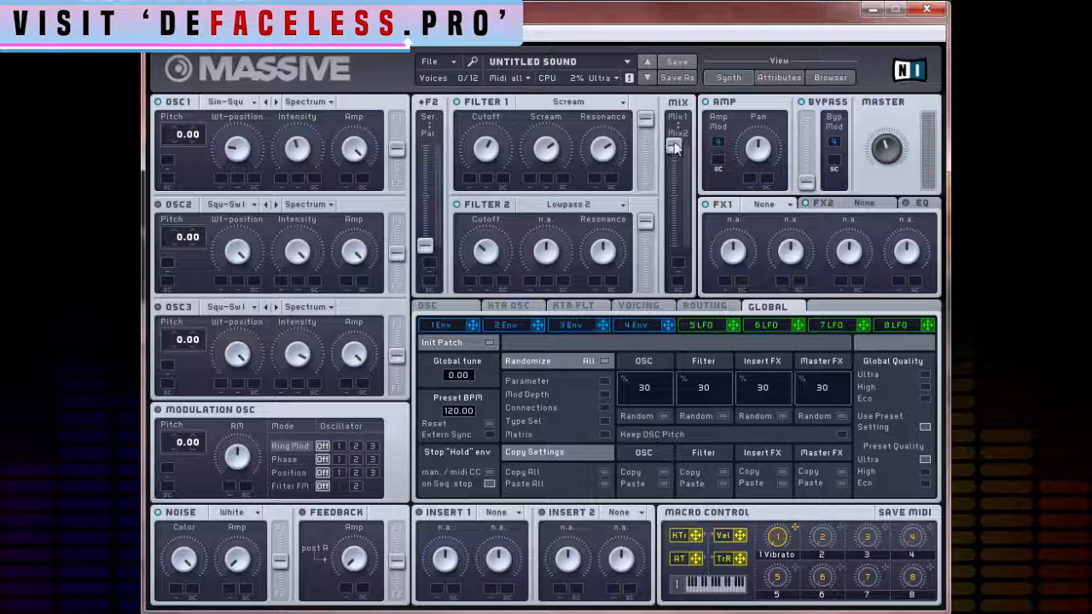
drag(675, 148, 672, 191)
drag(490, 253, 494, 222)
drag(674, 193, 674, 246)
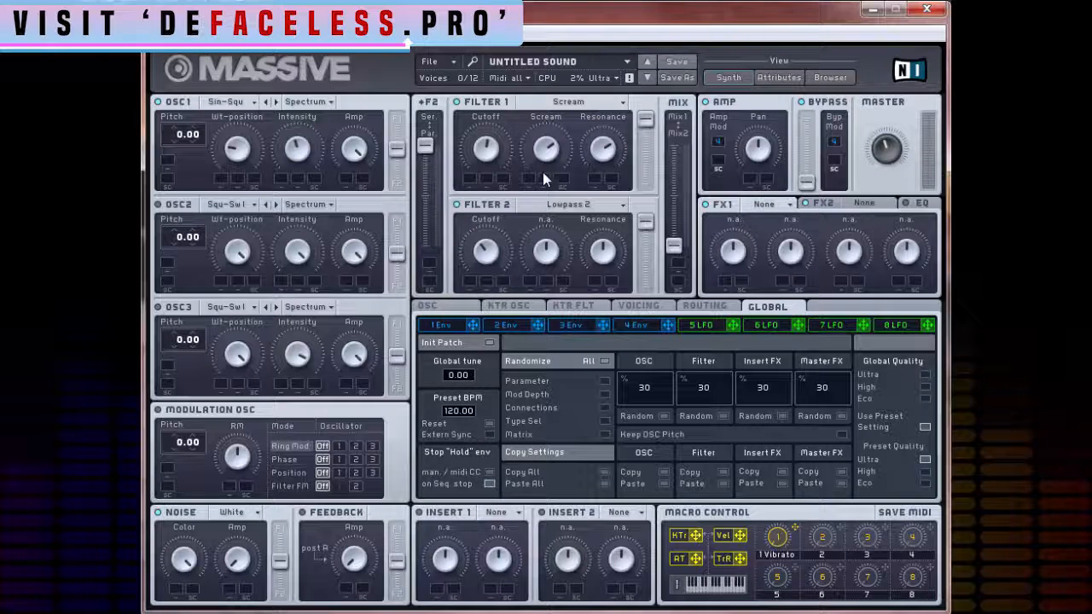
Sweep OSC1's filter routing between F2 and F1, leaving it about midway.
drag(397, 150, 378, 285)
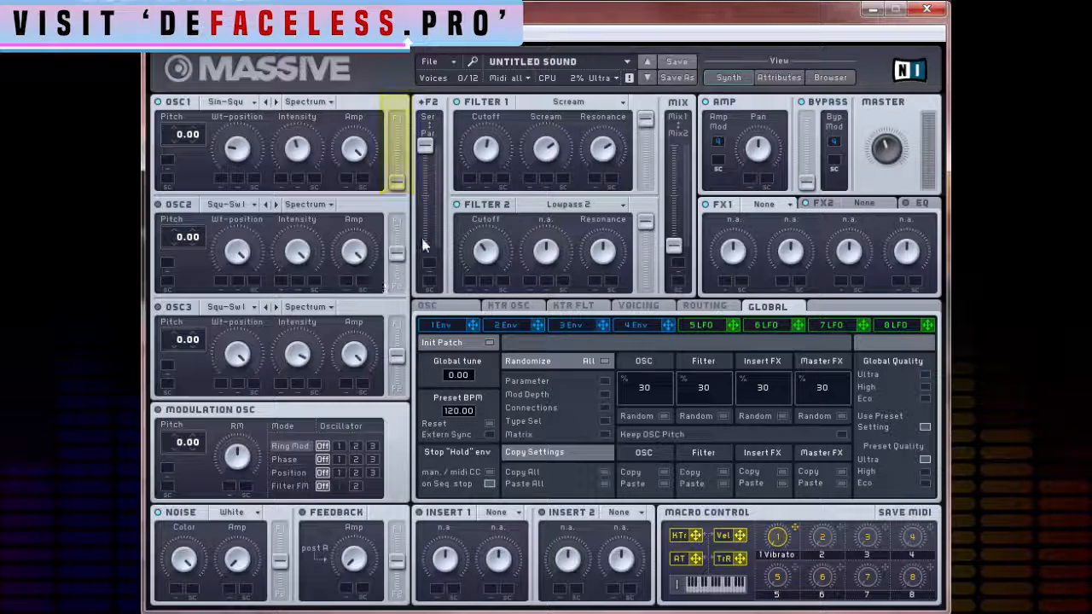
drag(397, 182, 397, 119)
mouse_move(397, 157)
mouse_down()
mouse_move(394, 175)
mouse_move(411, 73)
mouse_move(395, 156)
mouse_up()
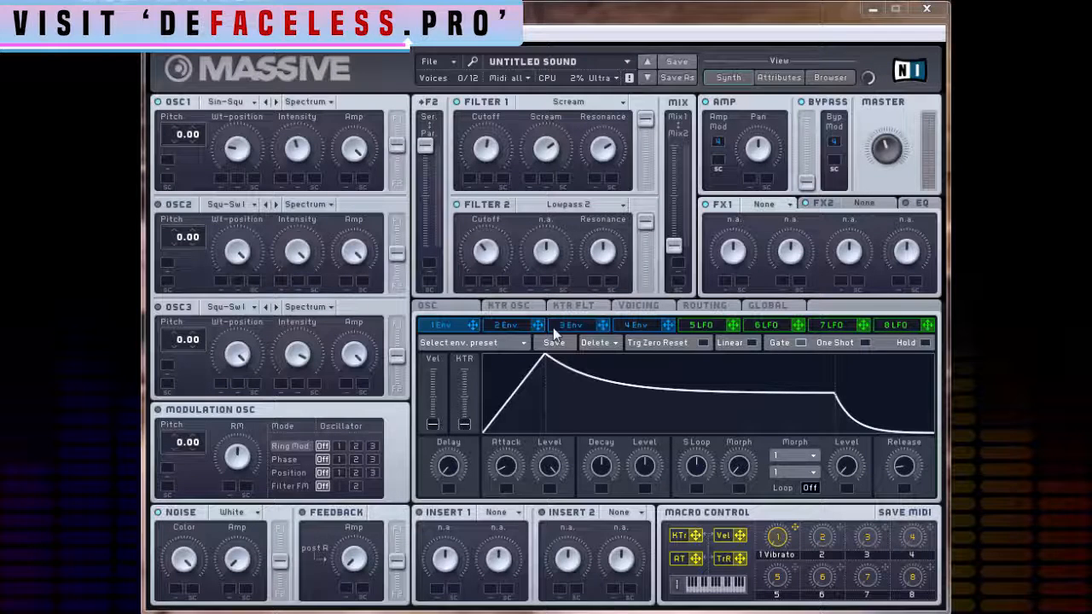
Open envelope 4 and shape its attack and decay stages.
click(632, 330)
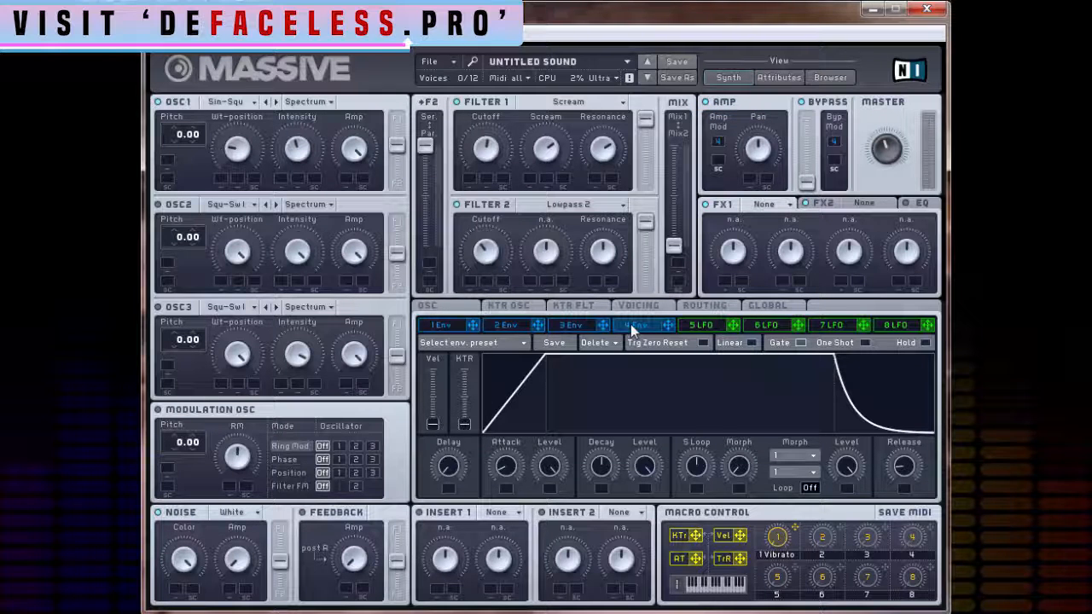
drag(498, 465, 496, 412)
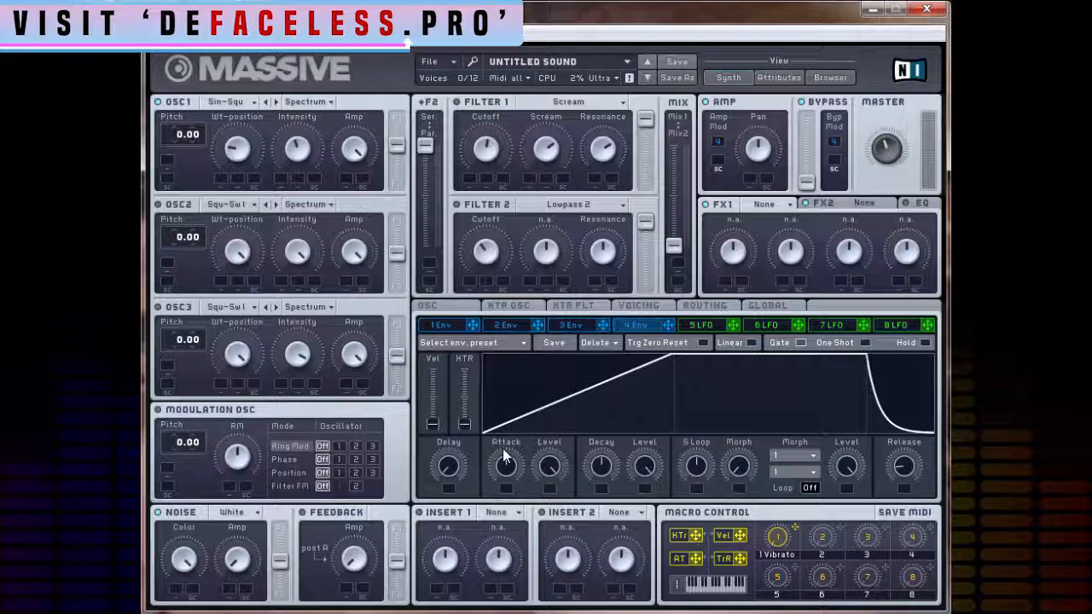
mouse_move(559, 477)
mouse_down()
mouse_move(543, 518)
mouse_move(553, 460)
mouse_up()
drag(602, 466, 633, 513)
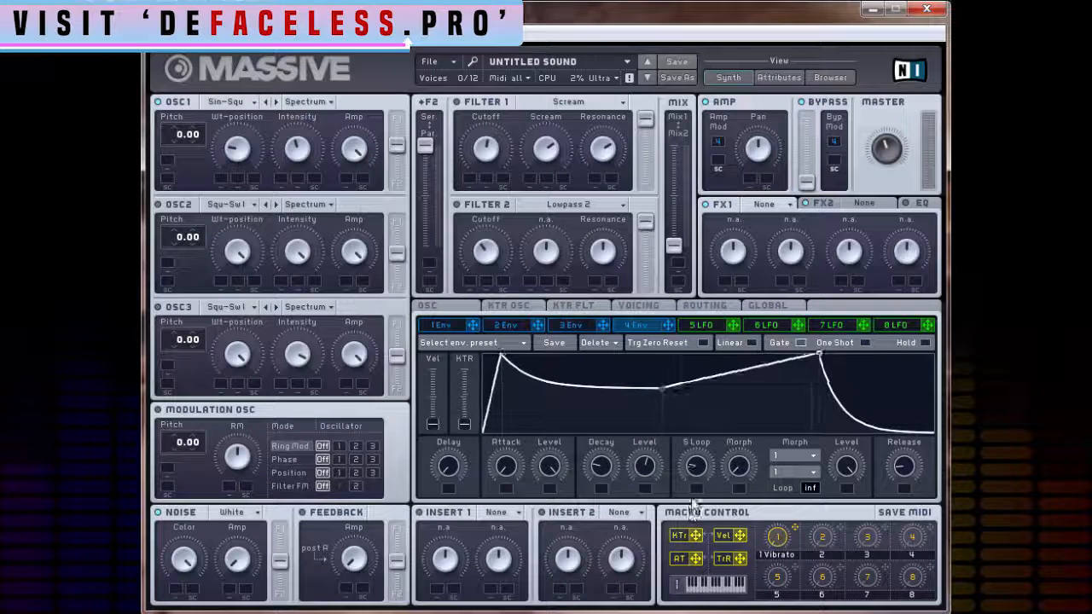
Adjust envelope 4's sustain loop and Morph amount, and set the first morph curve to 4.
drag(693, 501, 691, 506)
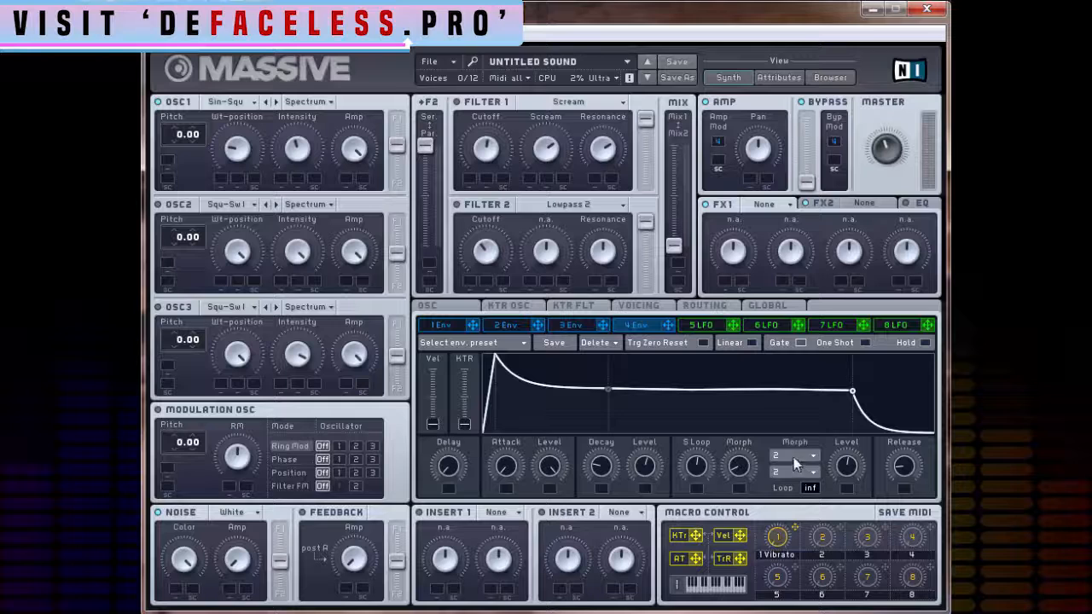
click(793, 457)
click(791, 420)
drag(738, 450, 740, 430)
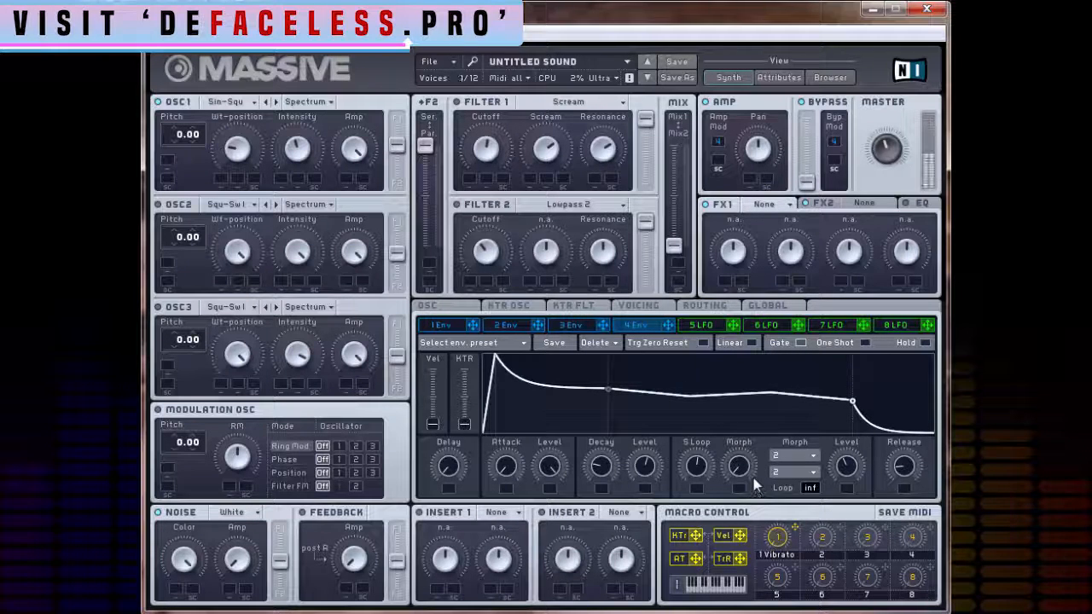
Lower envelope 4's sustain end Level, and raise its Release before resetting it to the default.
drag(856, 471, 843, 521)
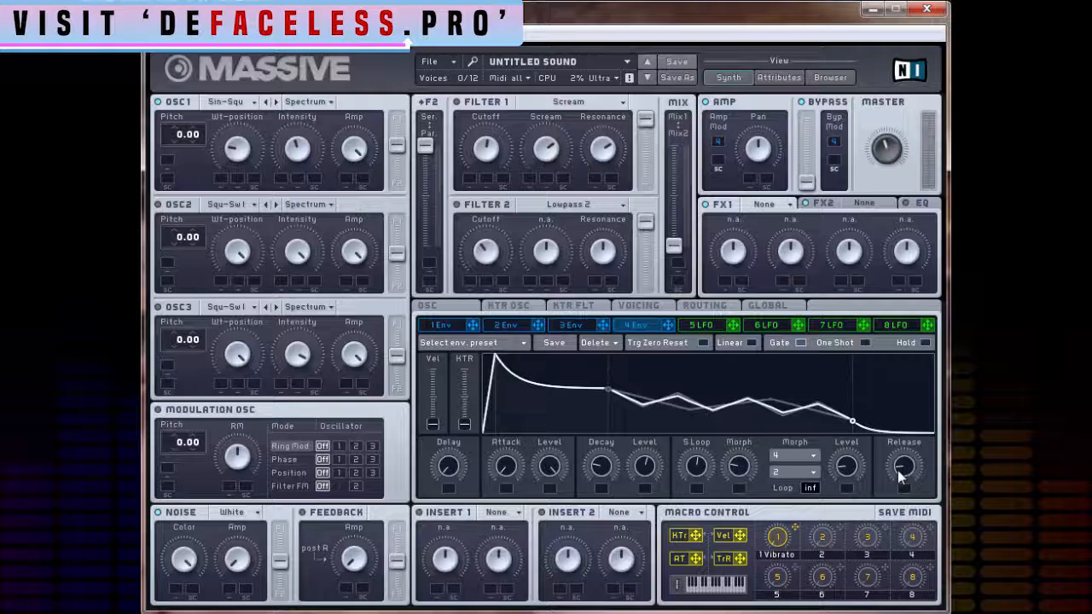
drag(897, 470, 889, 398)
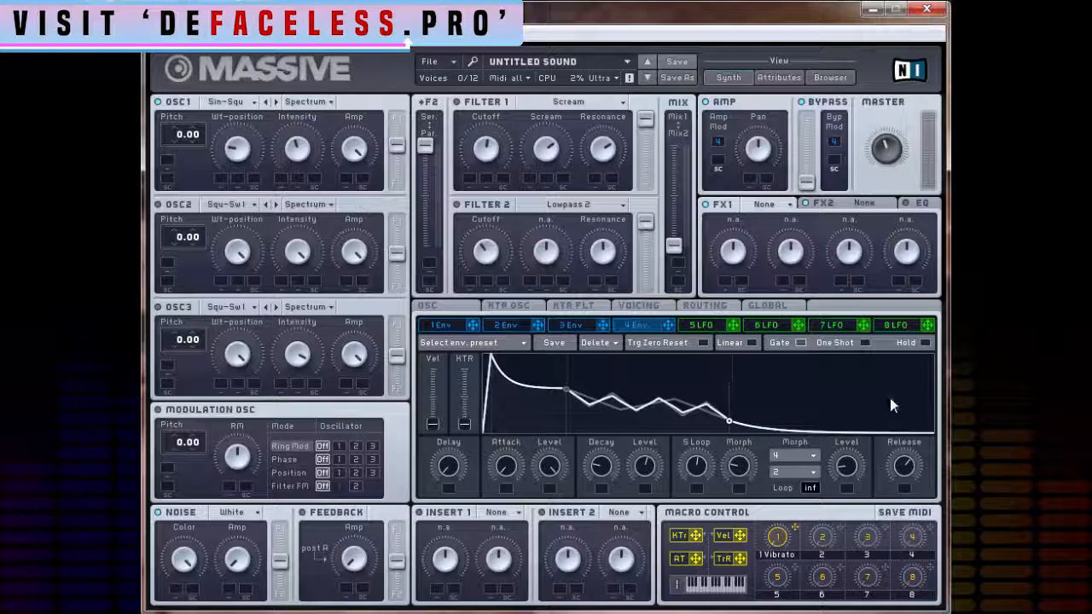
double_click(910, 472)
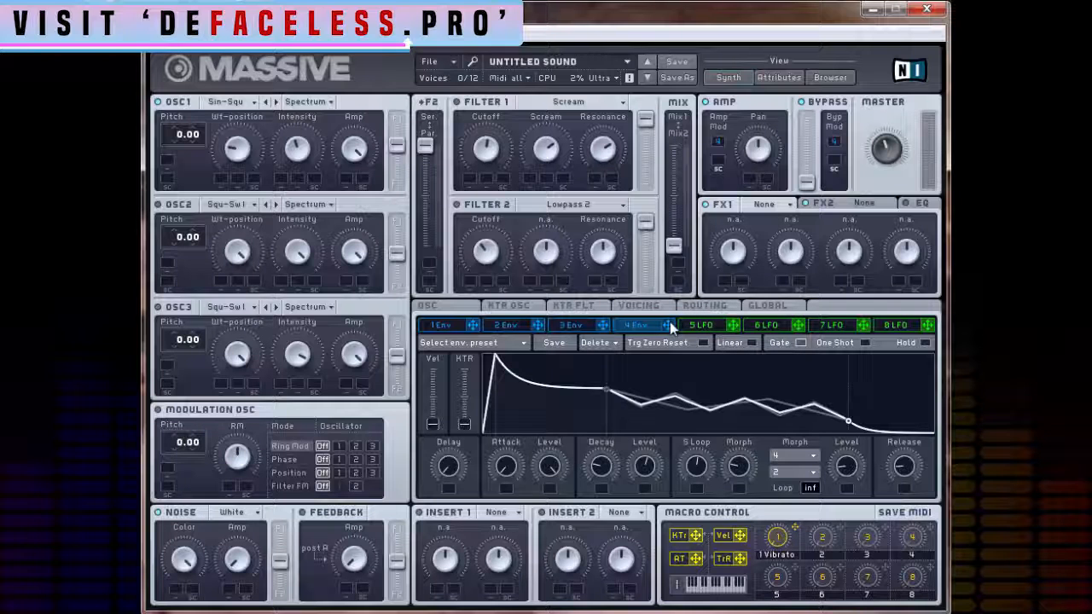
Assign envelope 4 to Filter 1's Cutoff and test its modulation range in both directions.
drag(670, 324, 471, 178)
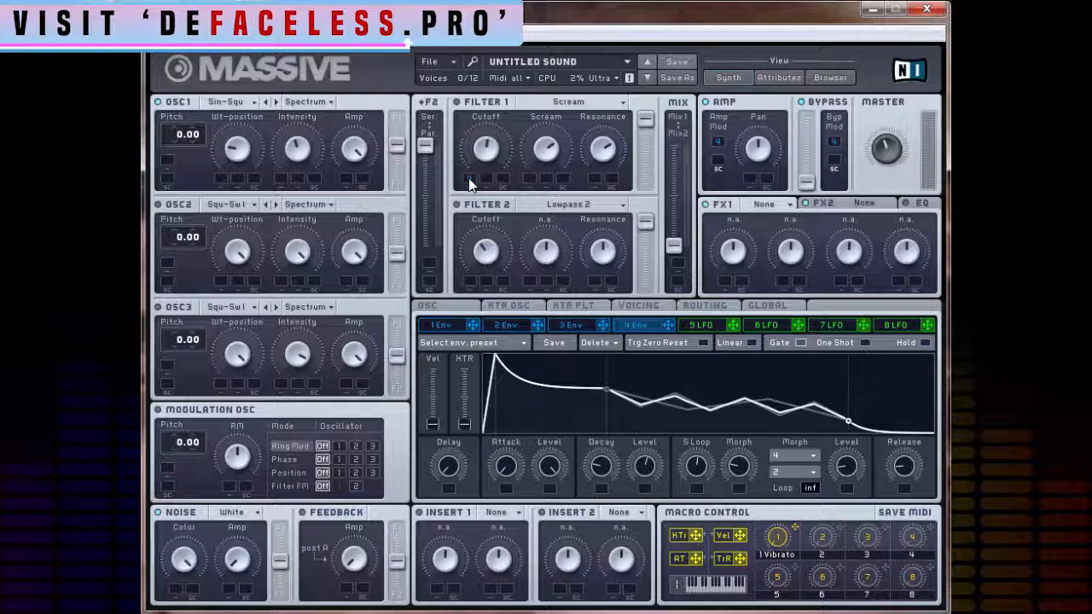
drag(466, 164, 463, 126)
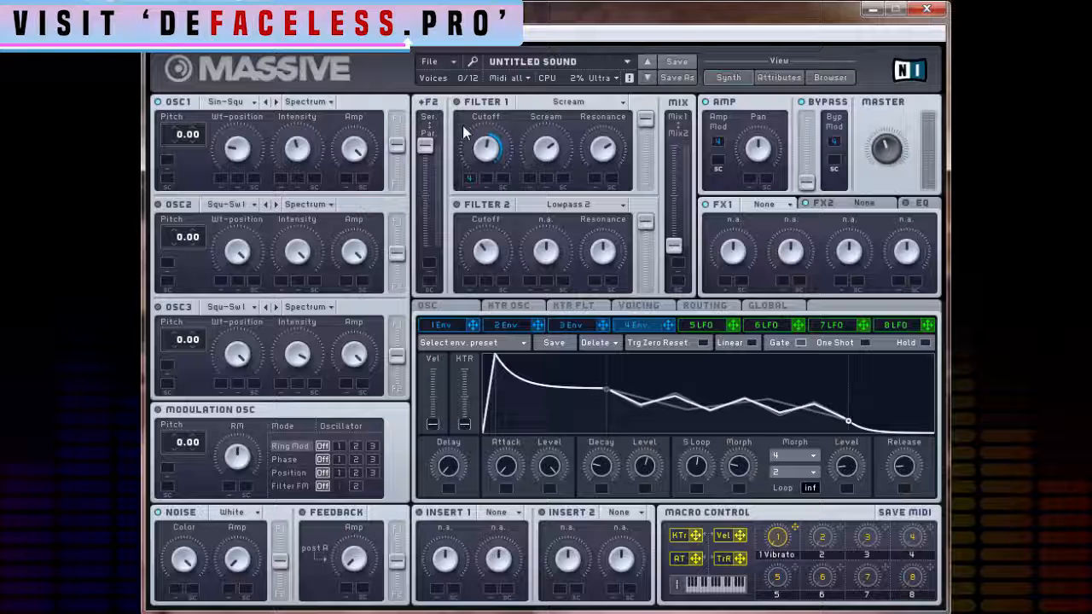
drag(462, 127, 442, 218)
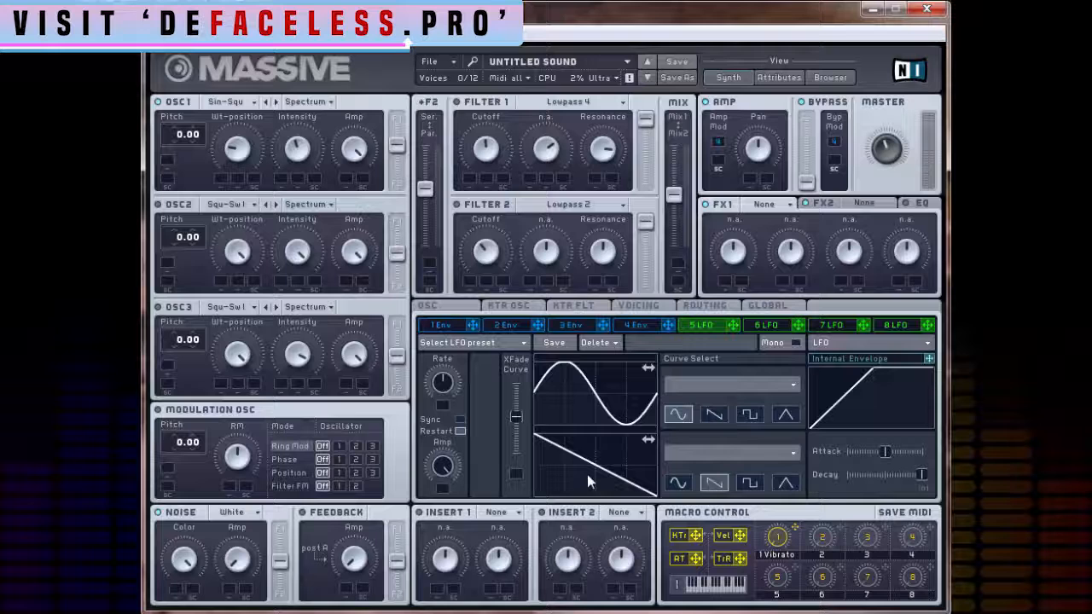
Try the sawtooth, square and triangle shapes for LFO 5's upper curve, and return it to sine.
click(729, 415)
click(749, 415)
click(785, 414)
click(679, 414)
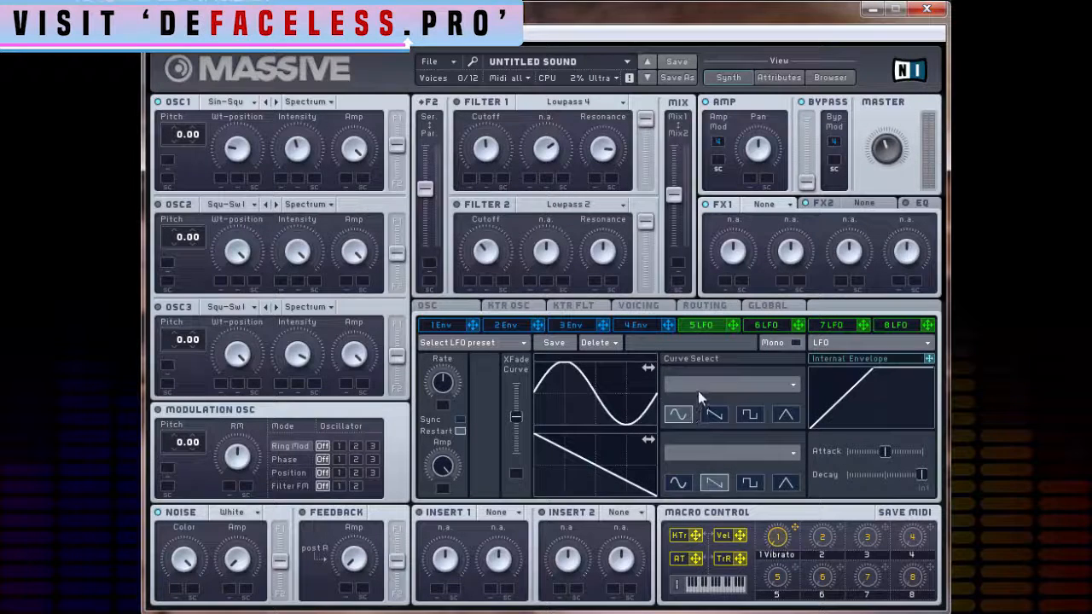
Browse the preset shapes for LFO 5's upper curve, and assign LFO 5 to Filter 1's Cutoff.
click(697, 391)
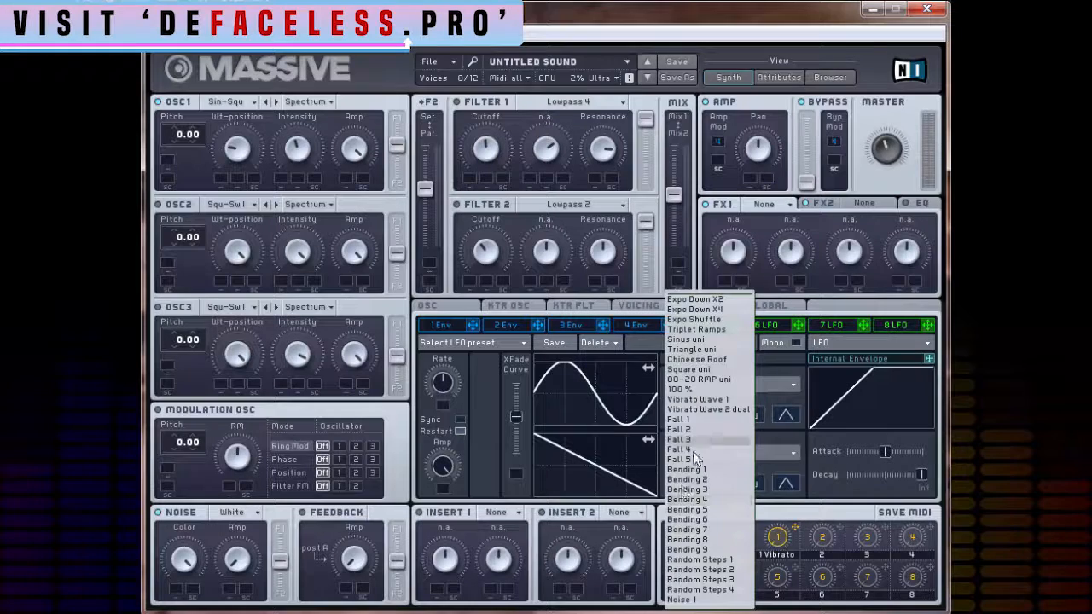
click(651, 412)
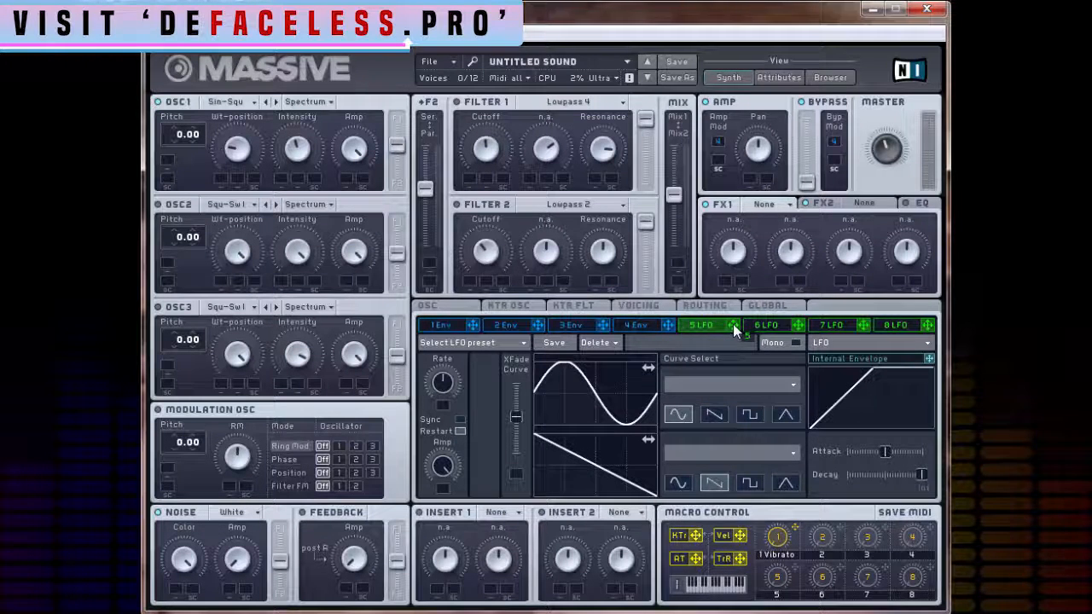
drag(734, 331, 469, 177)
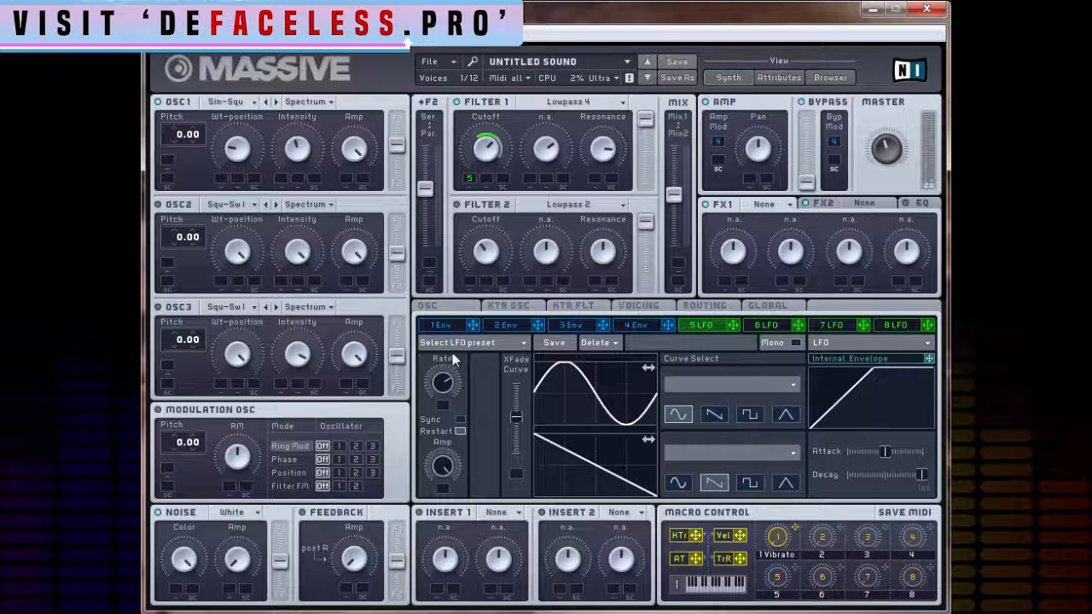
Sync LFO 5 at a 1/8 ratio and lengthen the Attack of its internal envelope.
click(459, 419)
drag(444, 391, 443, 396)
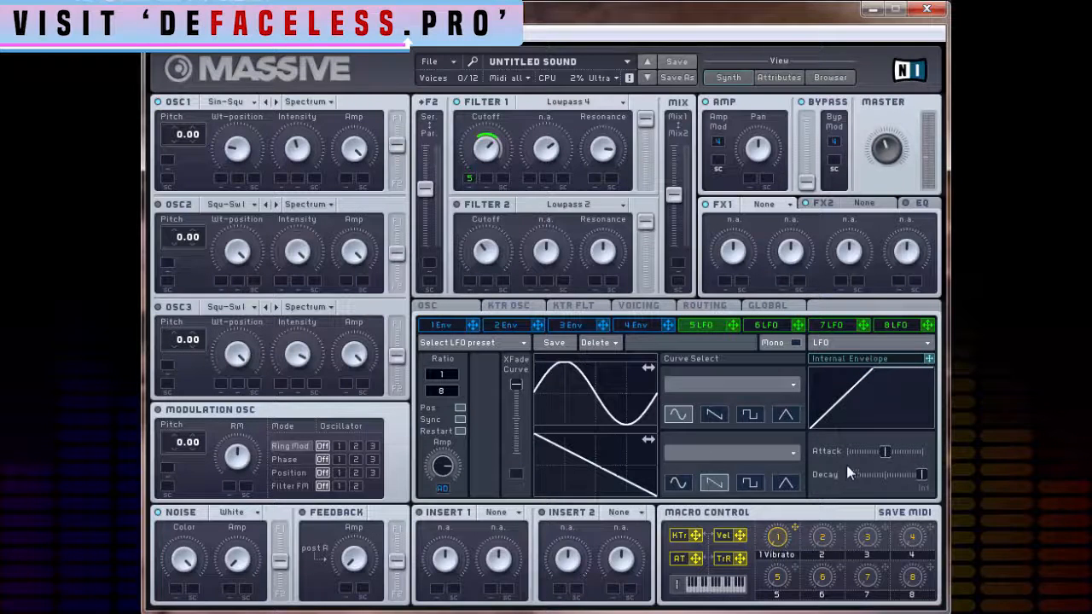
mouse_move(893, 454)
mouse_down()
mouse_move(929, 463)
mouse_move(863, 451)
mouse_move(876, 453)
mouse_up()
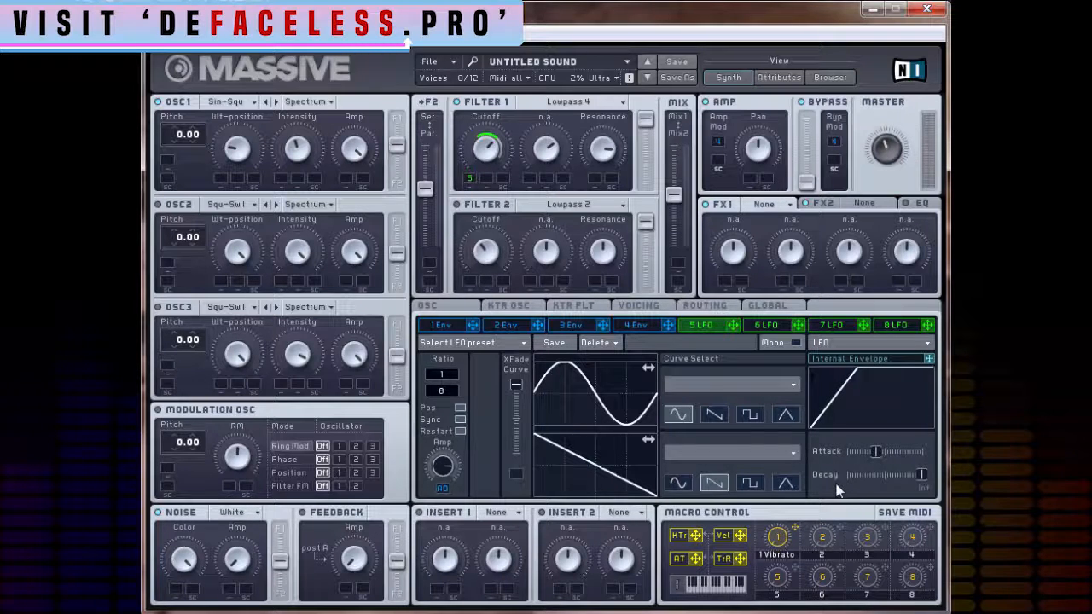
drag(879, 461, 904, 453)
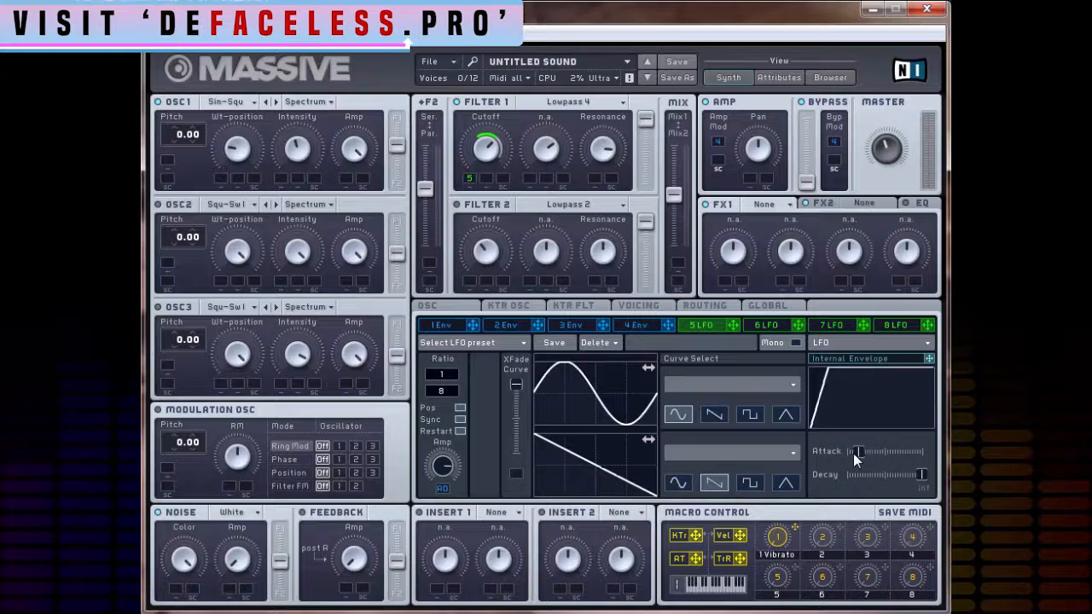
Switch modulator 5 to Performer and assign it to OSC1's Pitch with an amount of 10.50.
click(891, 343)
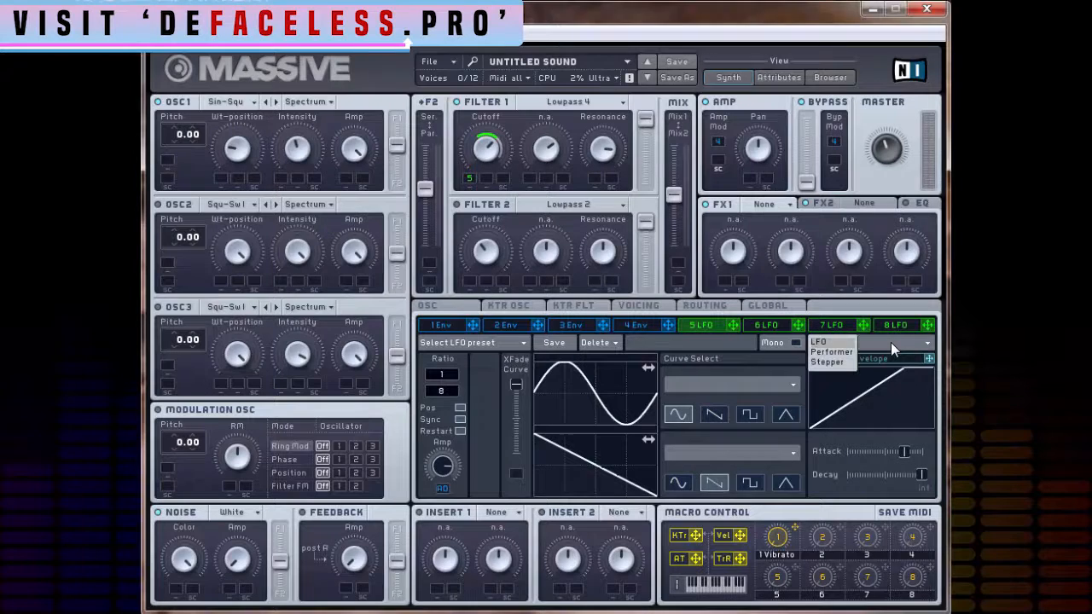
click(842, 352)
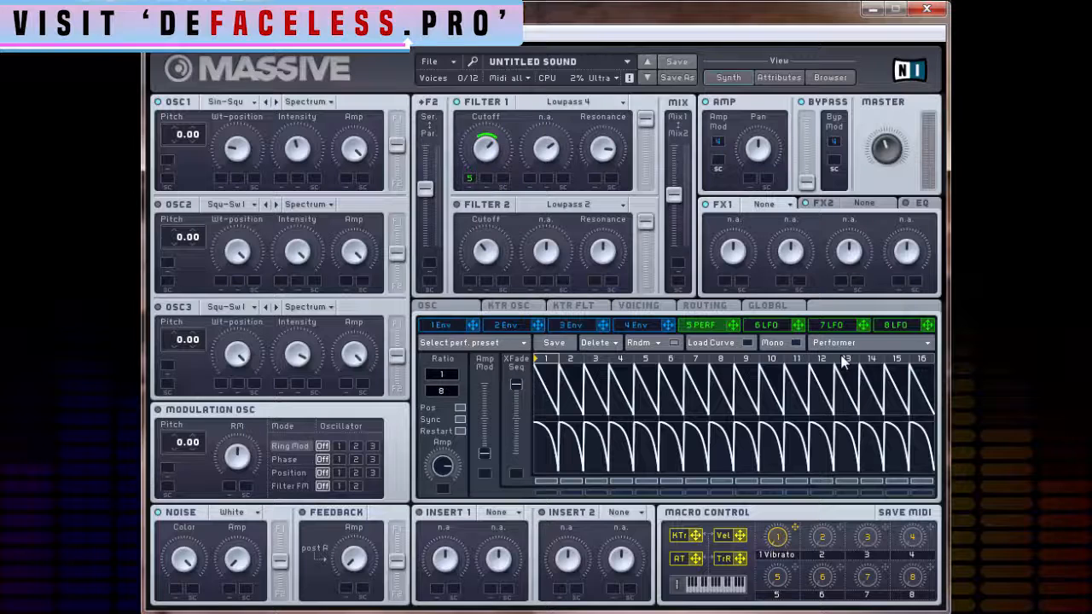
drag(732, 325, 170, 169)
double_click(170, 162)
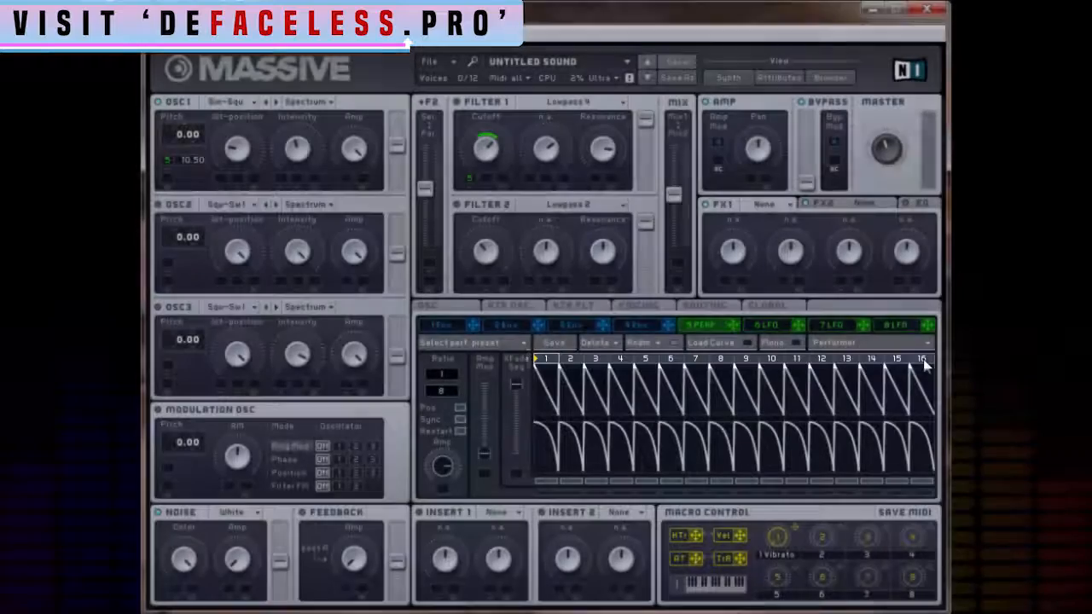
Shorten the Performer sequence to eight steps and shift XFade Seq toward the lower row of curves.
drag(923, 359, 816, 356)
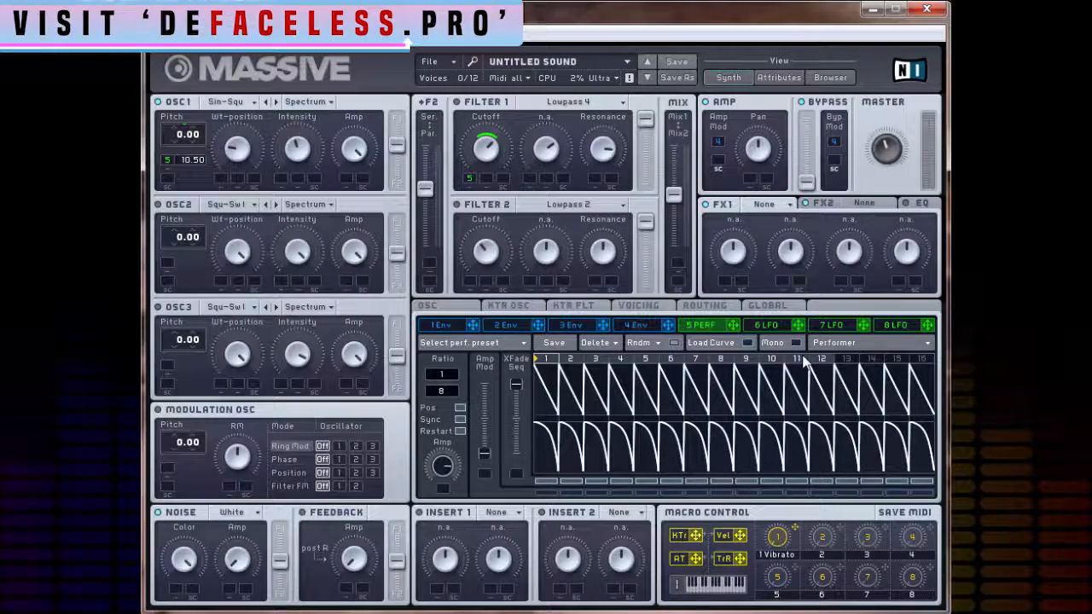
drag(800, 360, 727, 359)
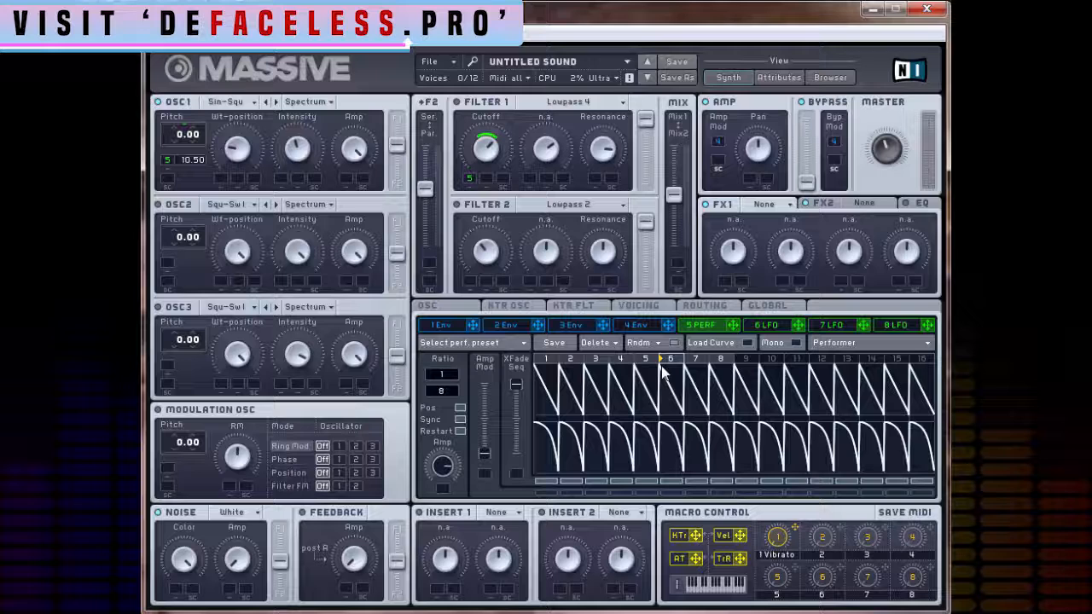
drag(516, 385, 517, 453)
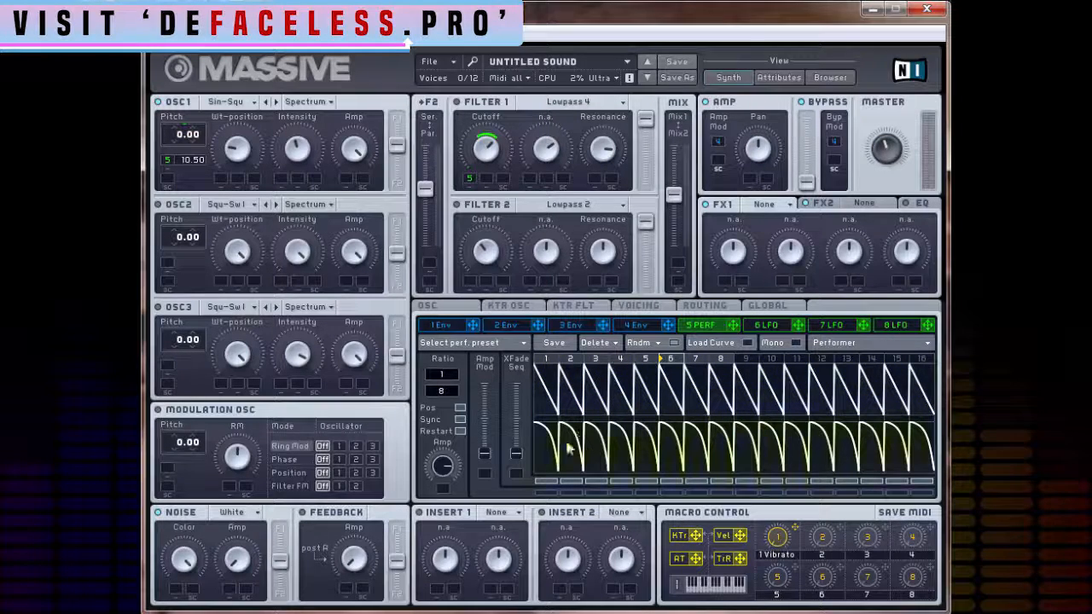
Turn off the Performer's tempo sync and raise its Rate.
click(460, 420)
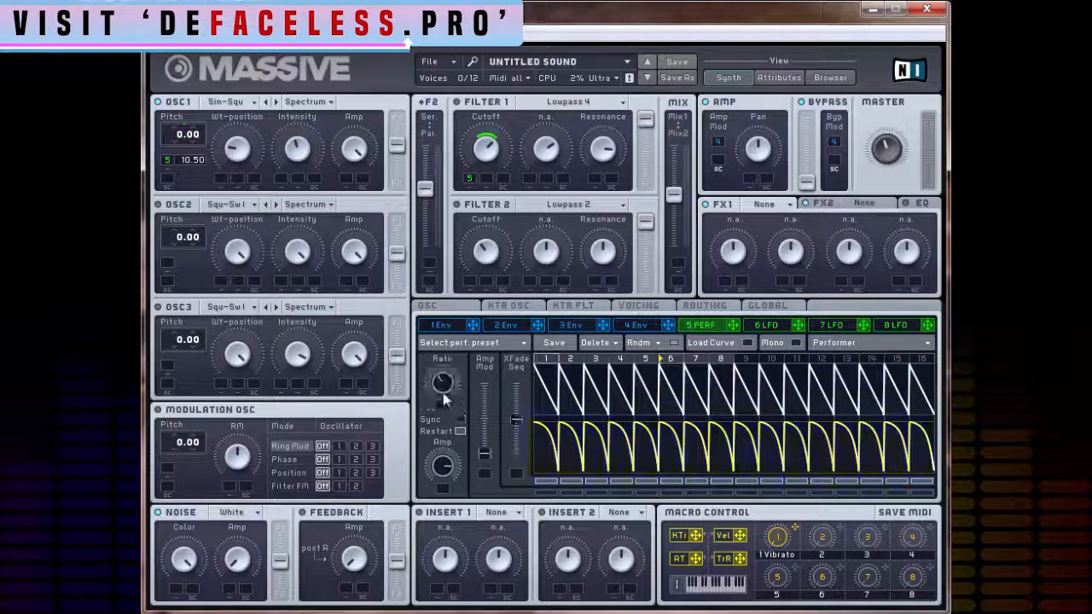
drag(443, 392, 450, 328)
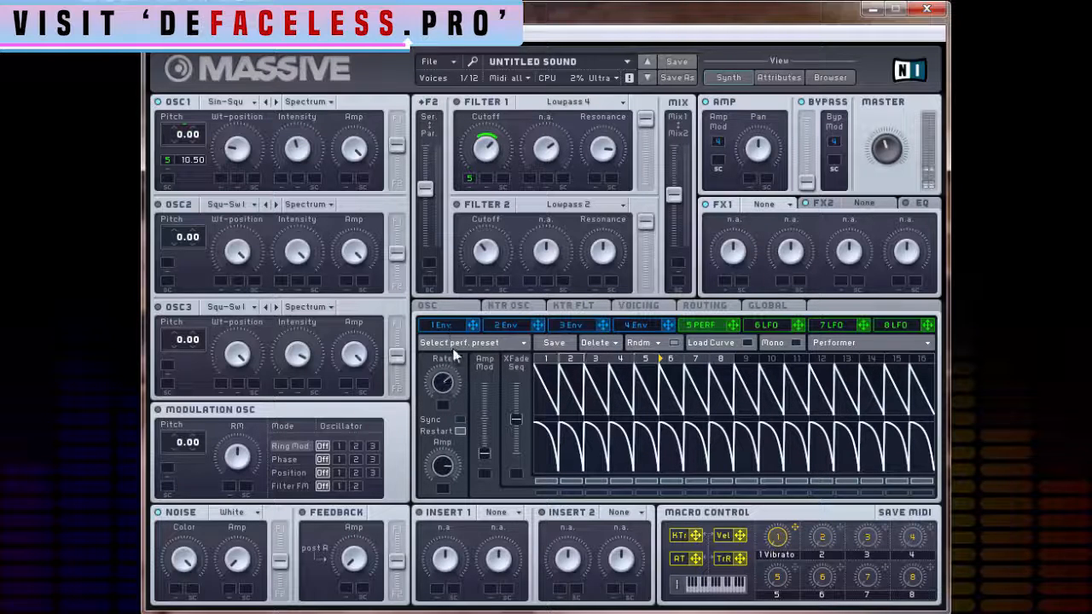
Alternate the upper and lower modulation switches across the Performer's first eight steps.
drag(546, 481, 813, 484)
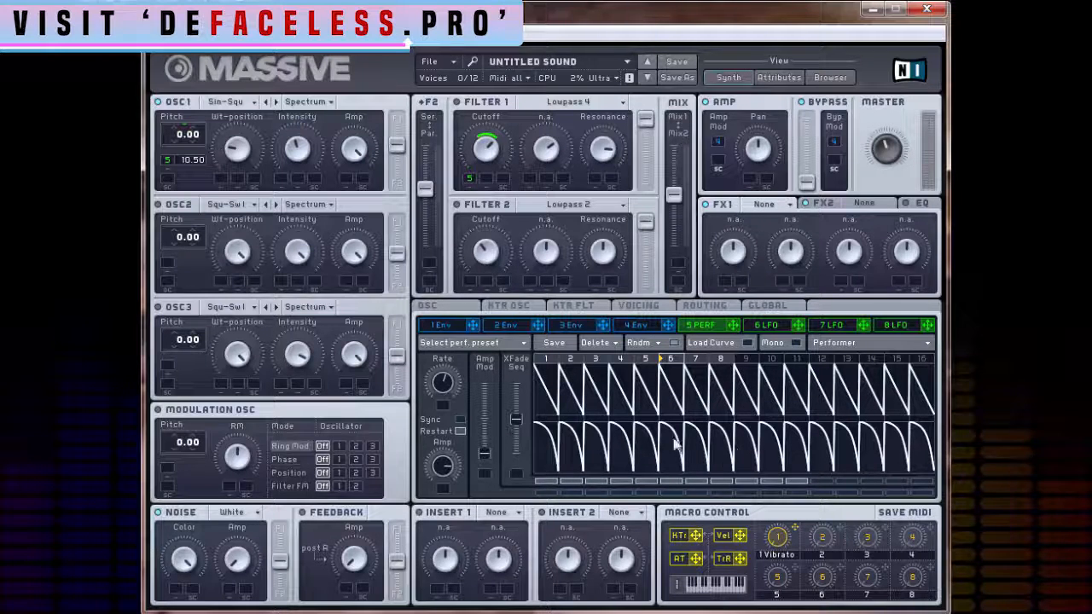
click(668, 493)
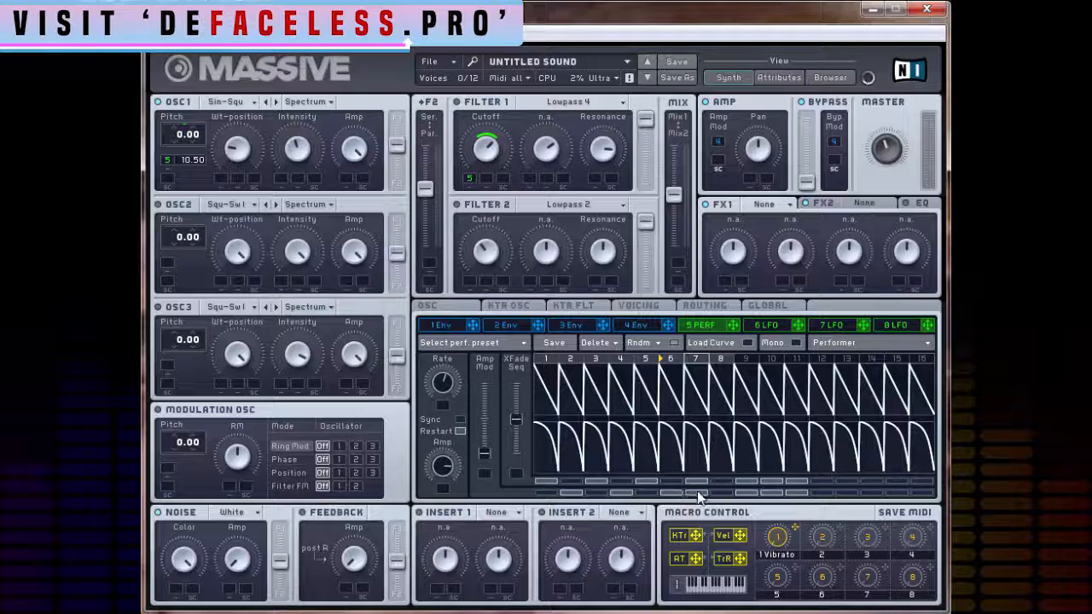
click(697, 493)
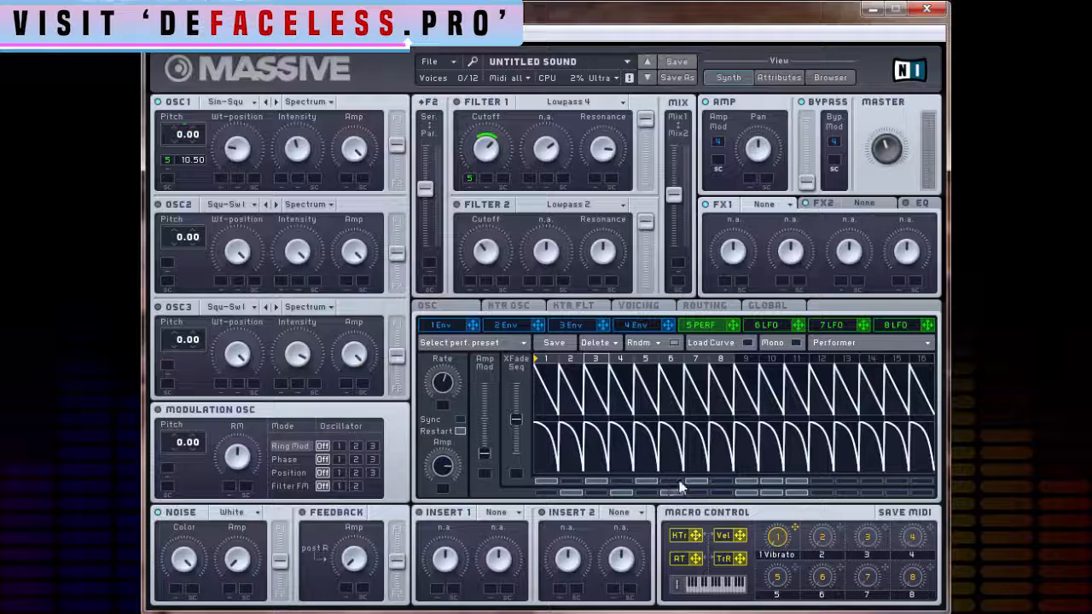
Load a rounded curve shape and apply it across the Performer's upper row of steps.
click(724, 343)
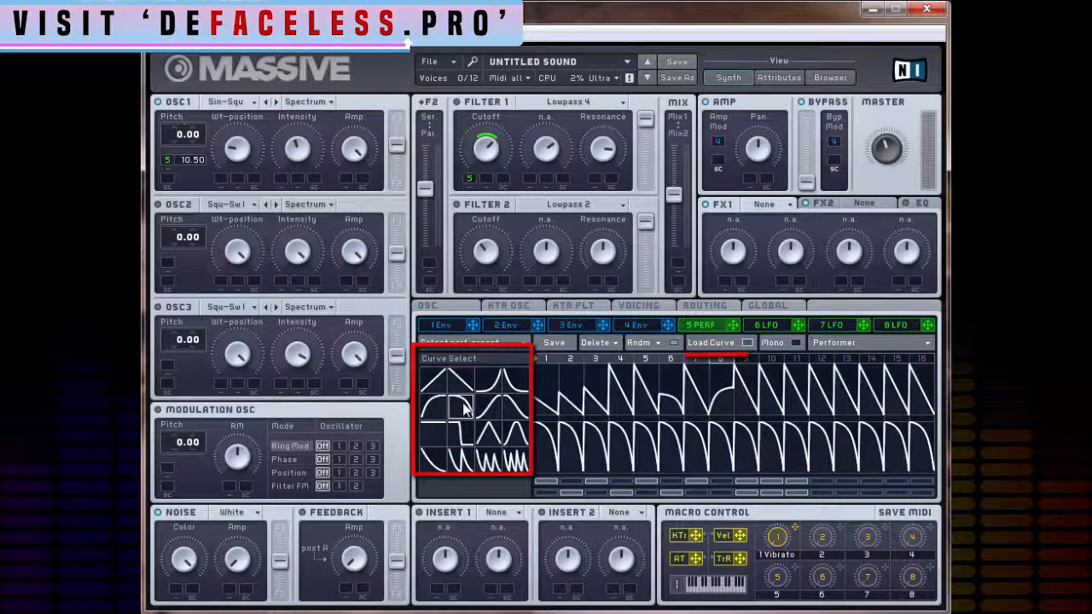
click(465, 410)
drag(551, 390, 741, 386)
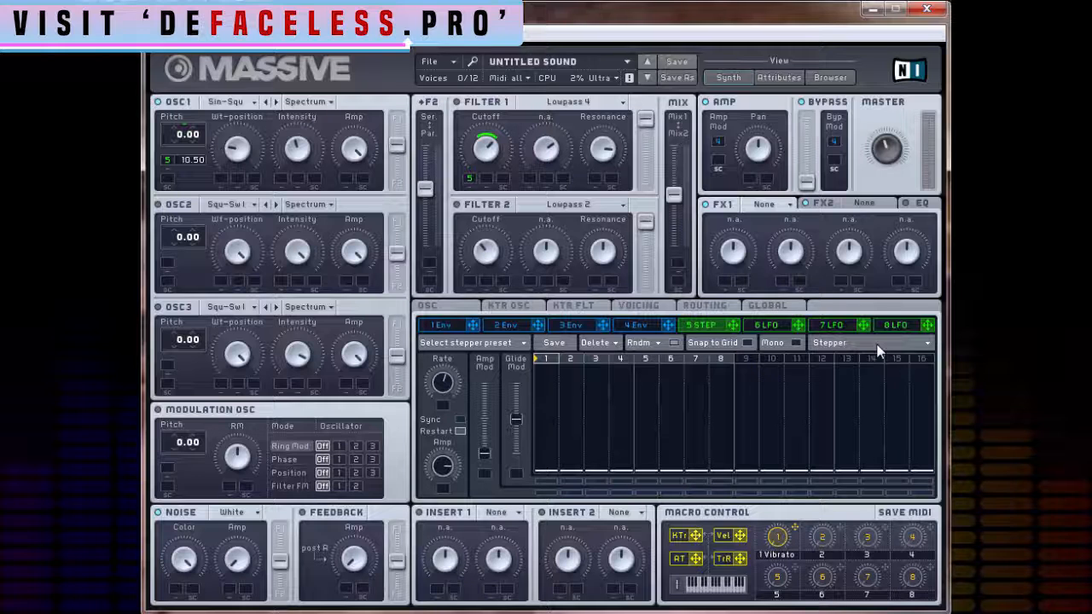
Draw varying step levels in modulator 5's Stepper sequence.
drag(745, 382, 775, 435)
drag(745, 382, 753, 450)
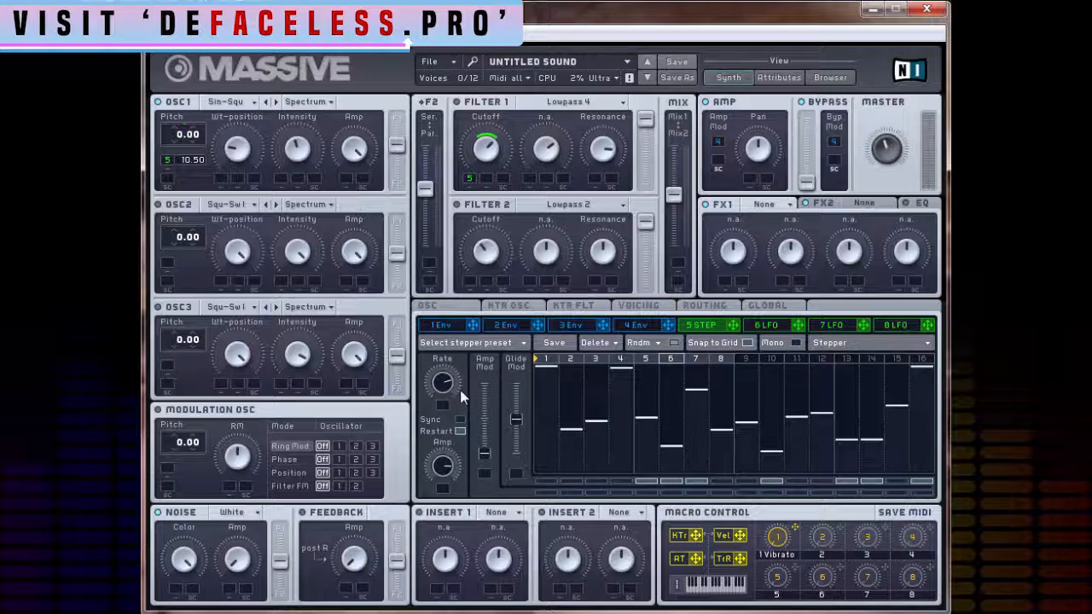
Raise the Stepper's Glide Mod and randomize its step pattern.
drag(517, 417, 516, 387)
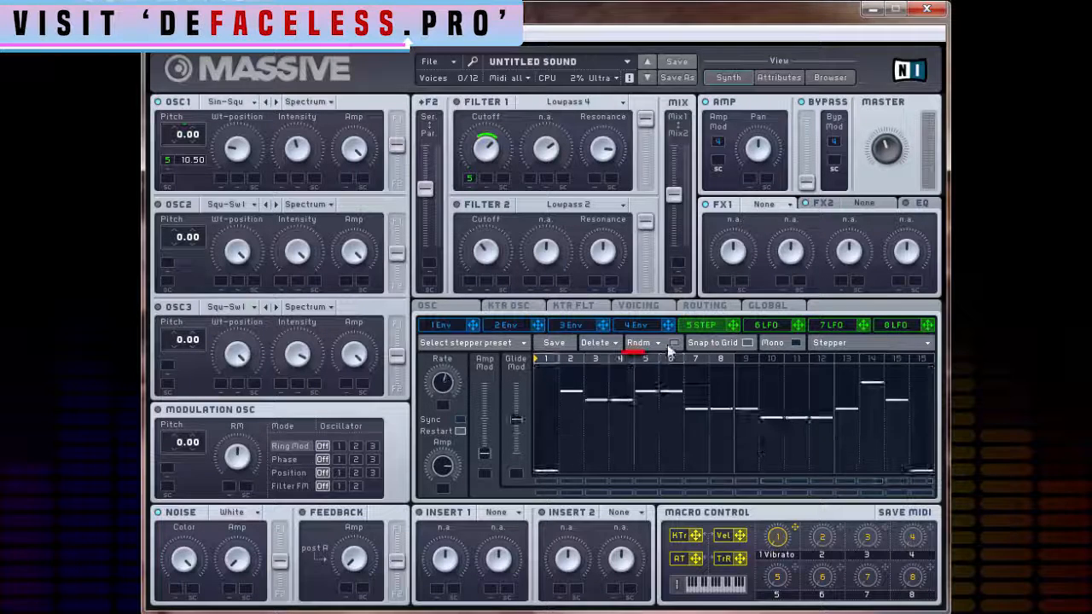
click(672, 343)
click(672, 343)
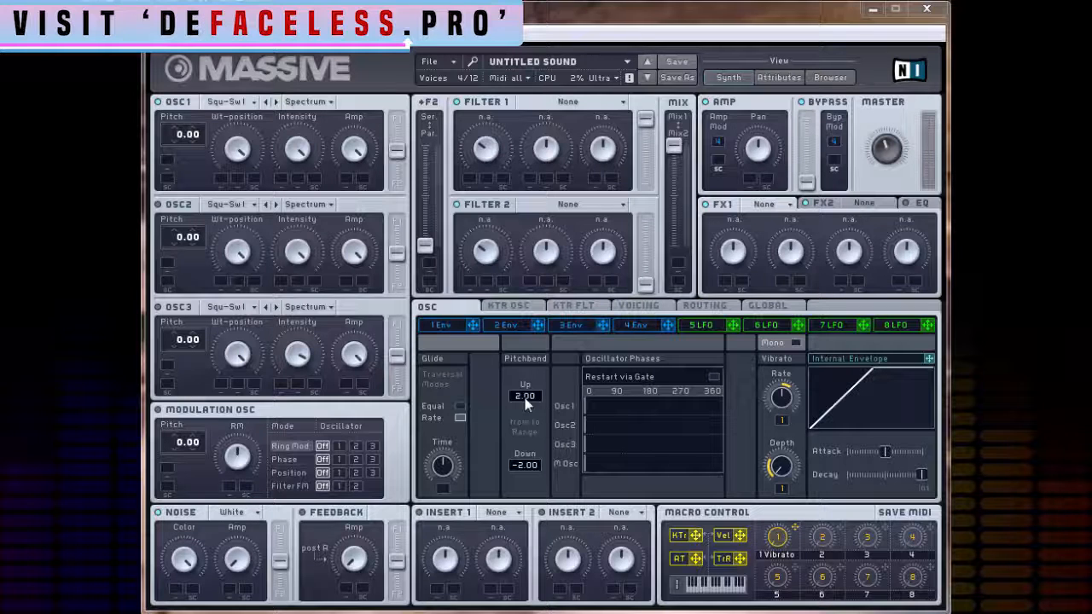
Set the upward pitchbend range to 12.00, check the voicing settings, and raise the oscillators' Glide Time.
drag(525, 398, 517, 376)
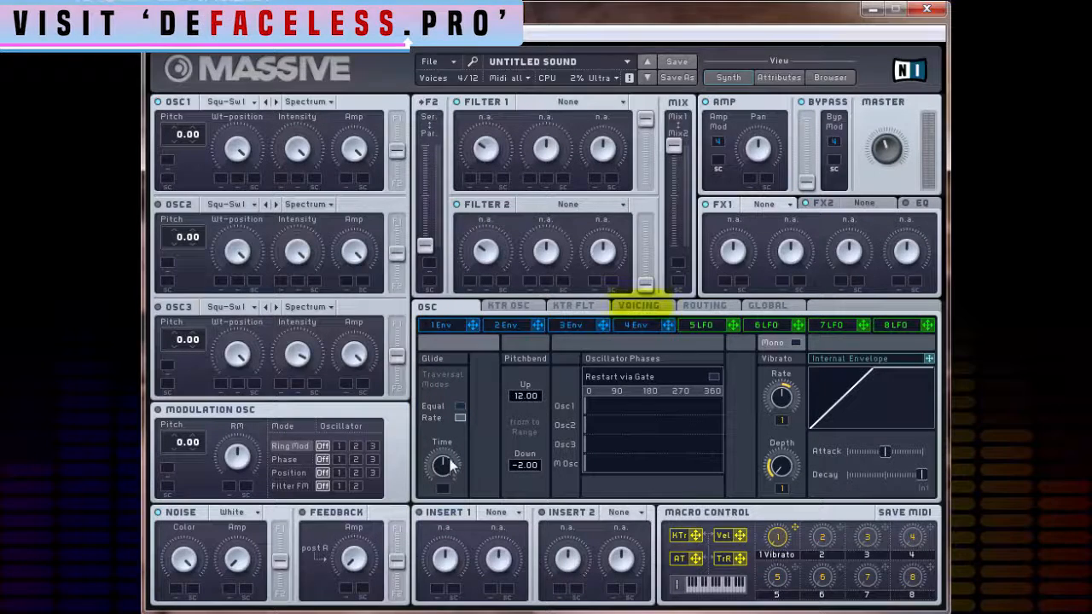
click(623, 307)
click(452, 312)
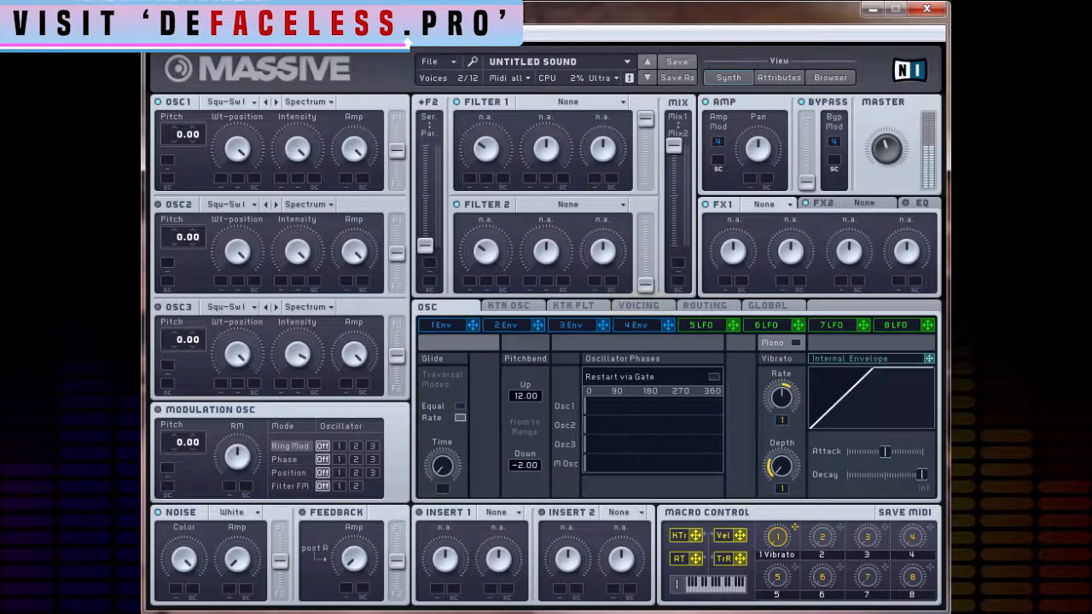
drag(444, 473, 444, 393)
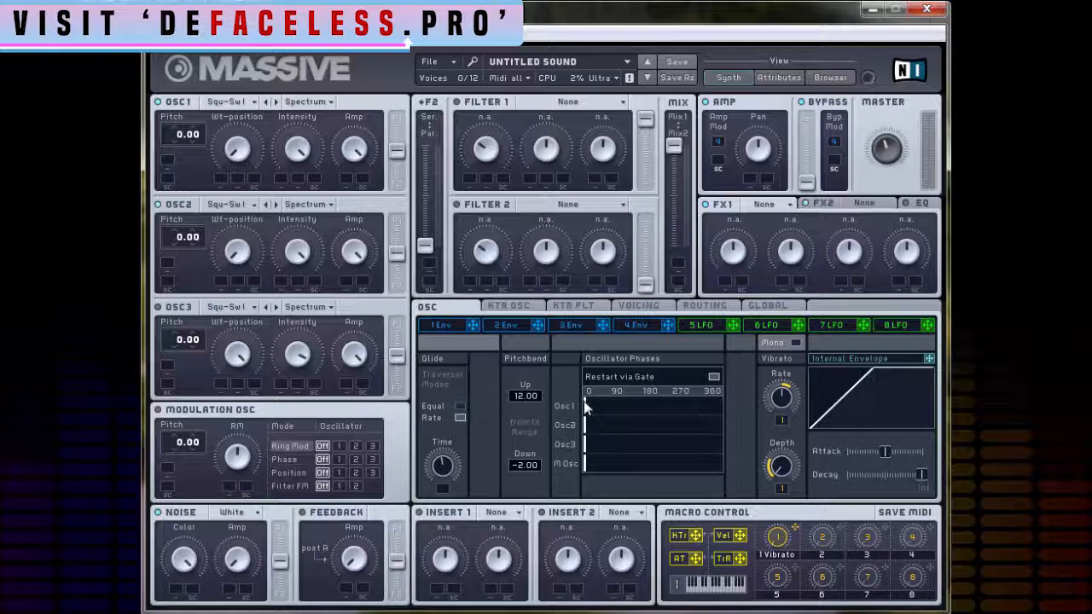
Try Osc1's restart phase at about 180 degrees and lower values, and adjust the Vibrato Depth up and down.
drag(586, 407, 652, 410)
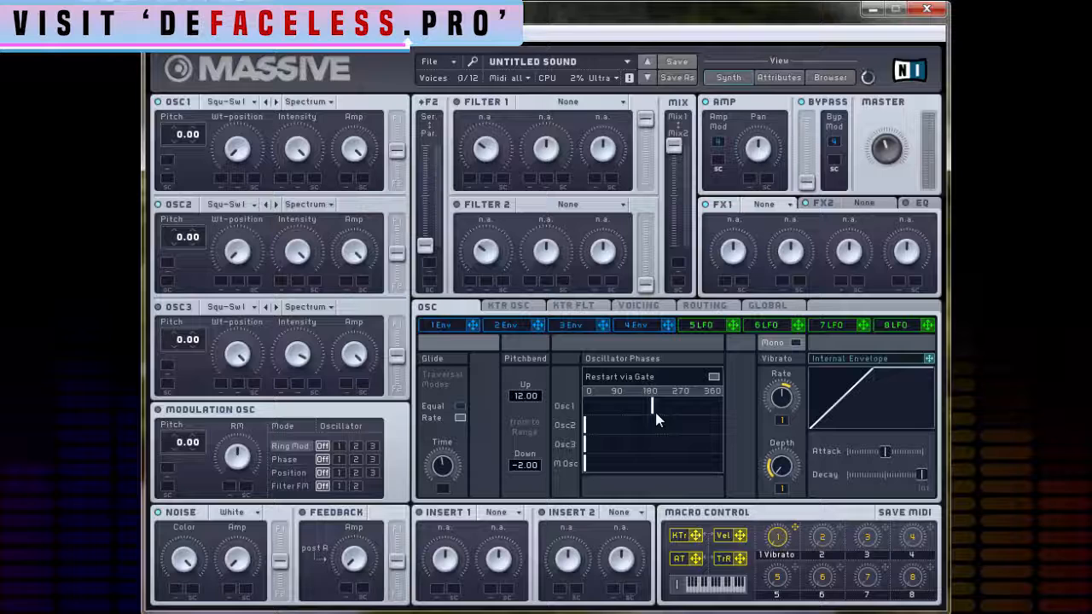
drag(653, 412, 602, 430)
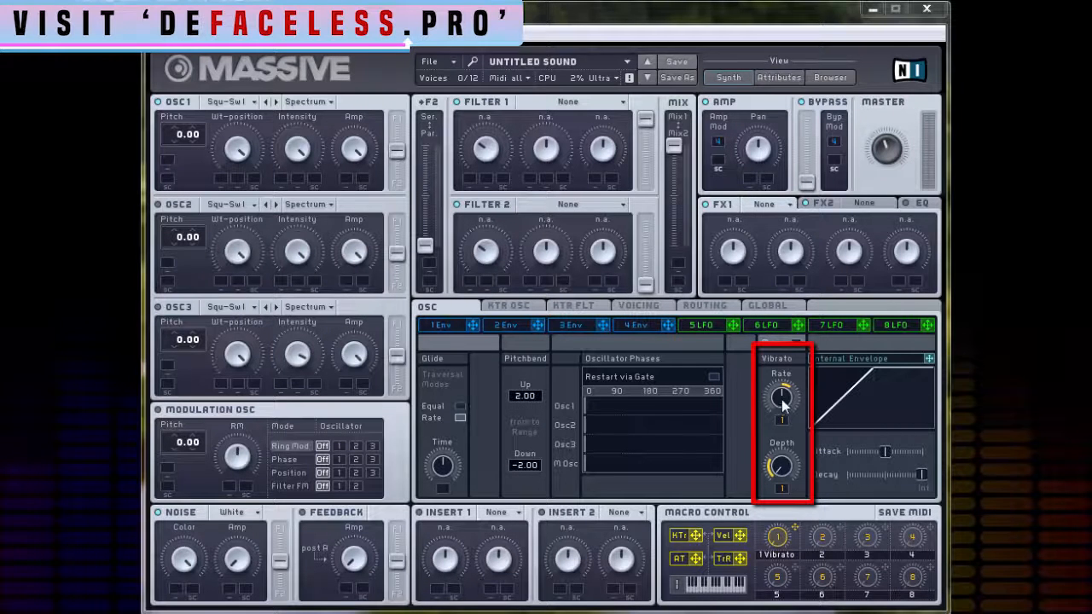
drag(784, 462, 785, 395)
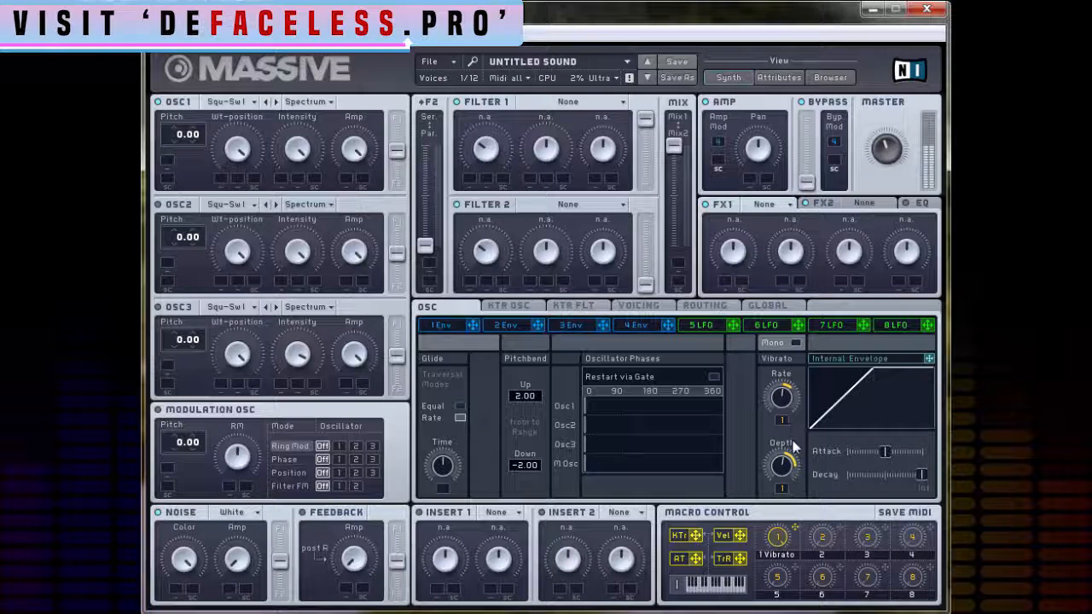
drag(789, 474, 789, 507)
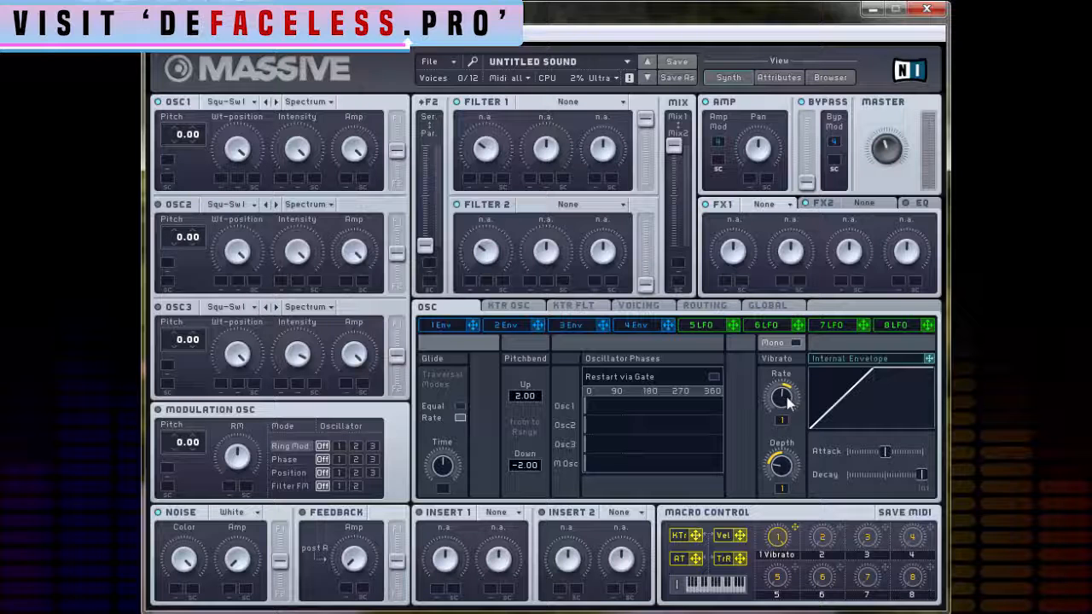
Try OSC 1's keytracking source at Off, restore it to Linear, and set OSC 2's source to Off.
click(506, 308)
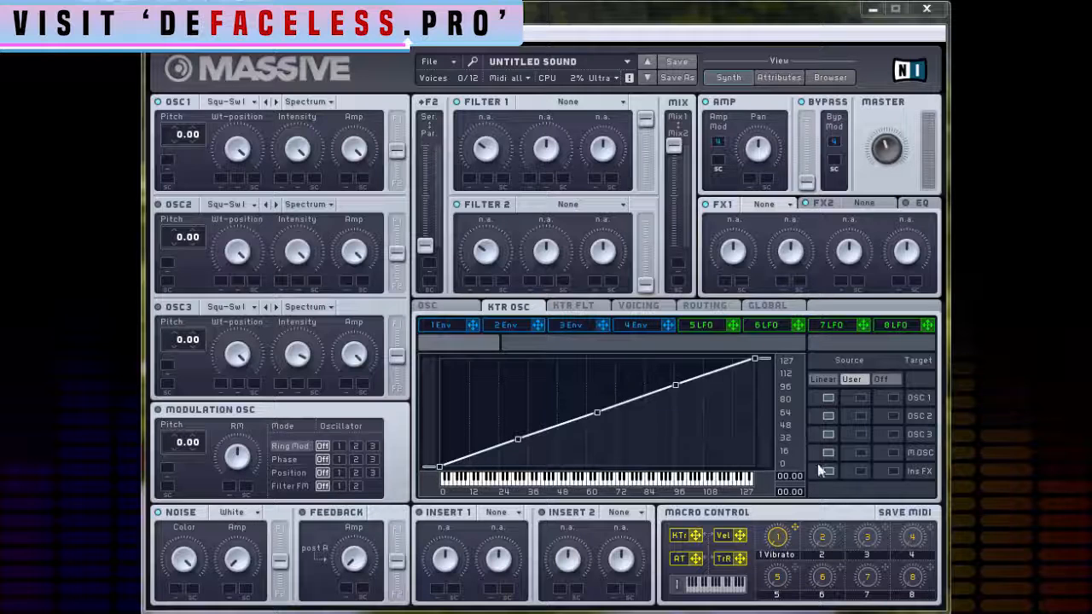
click(892, 398)
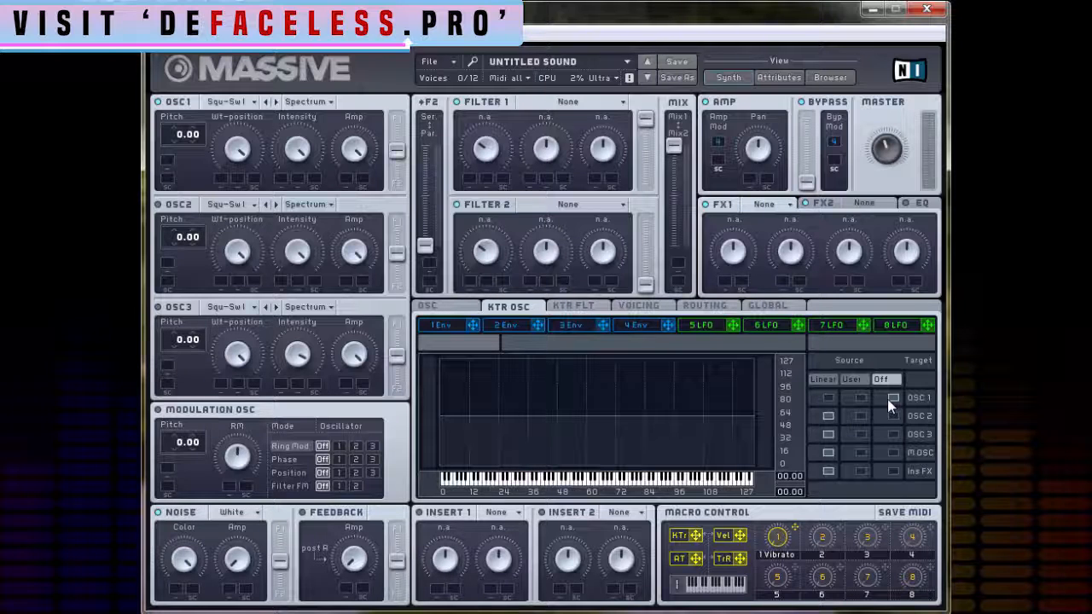
click(892, 398)
click(828, 397)
click(893, 416)
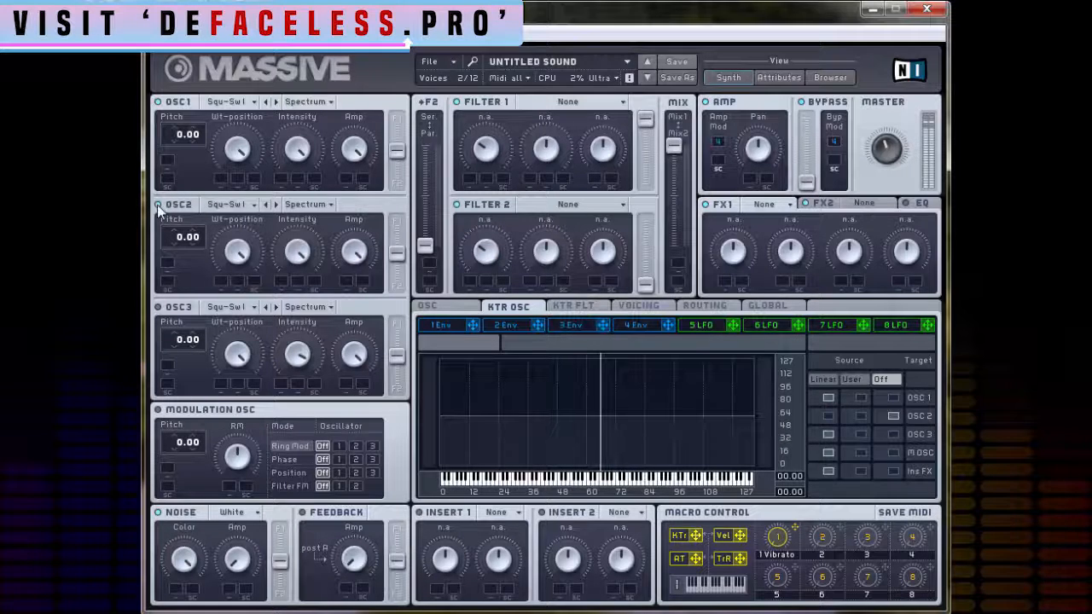
Invert Filter 1's keytracking curve by raising its lowest-note point to 127 and dropping its highest-note point to 0.
click(573, 306)
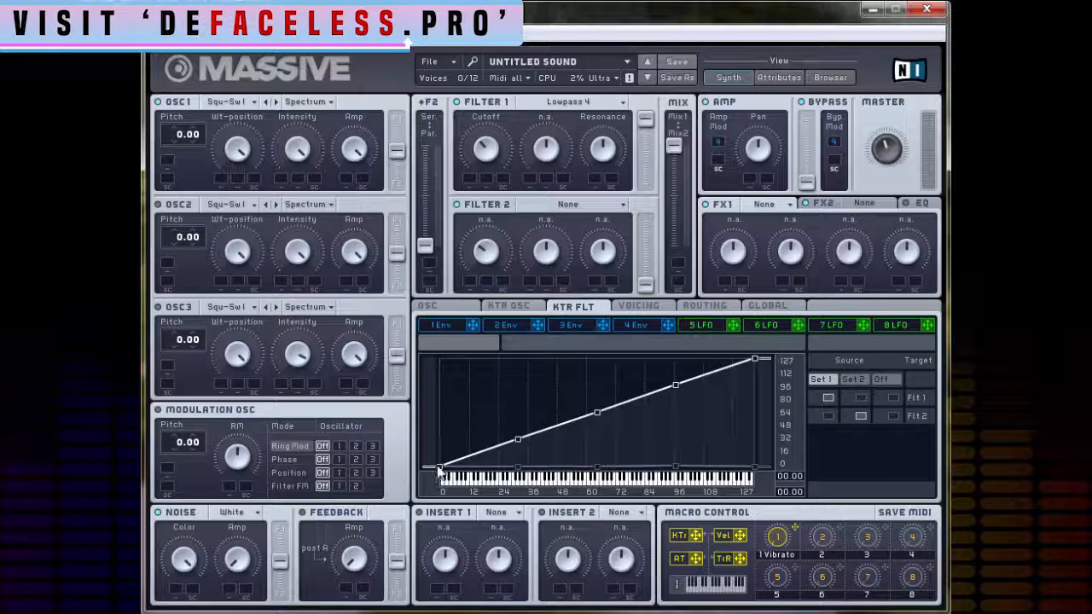
drag(439, 470, 438, 358)
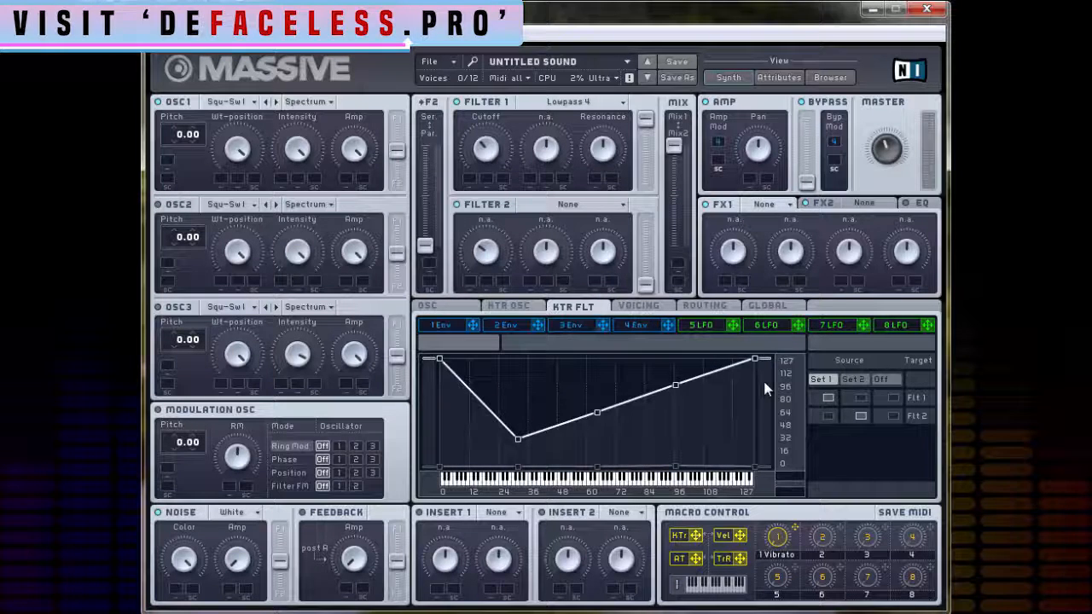
drag(755, 359, 753, 526)
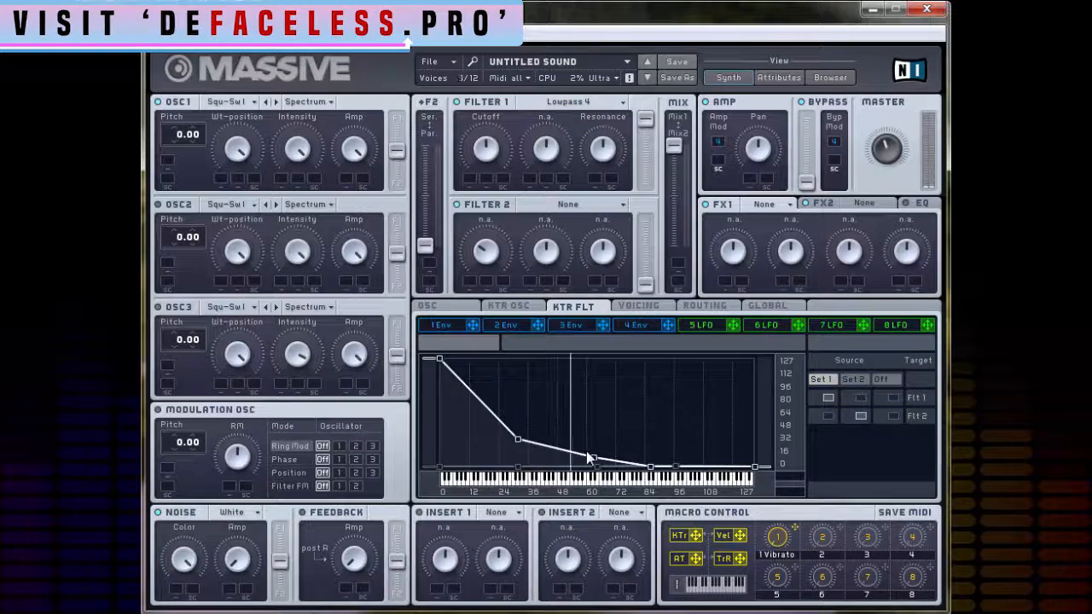
Try Monophon voicing, check the oscillators' glide settings, and set the voicing mode to Monorotate.
click(638, 305)
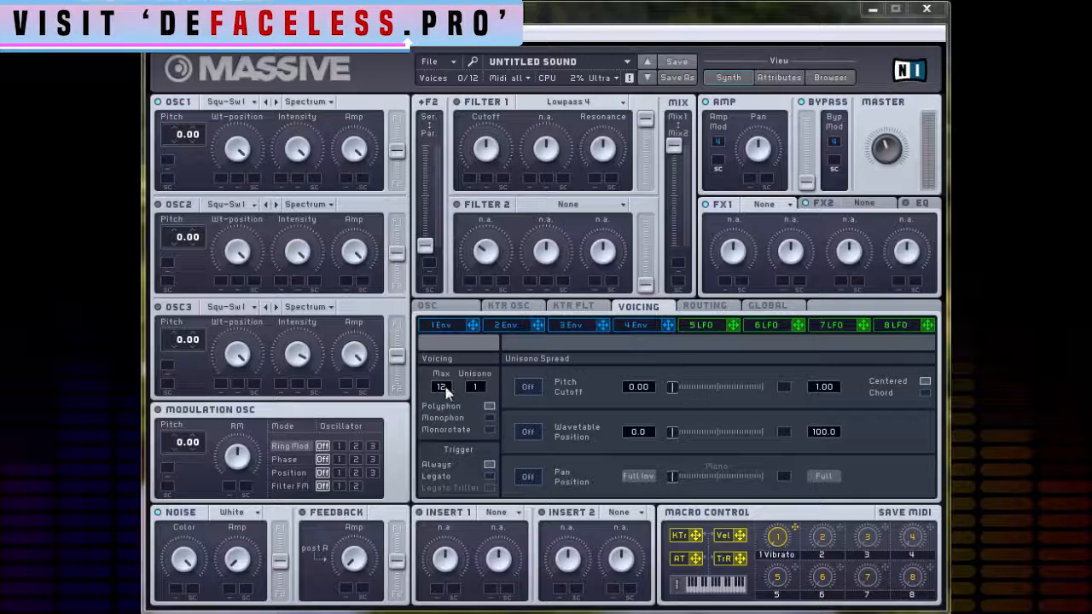
click(490, 418)
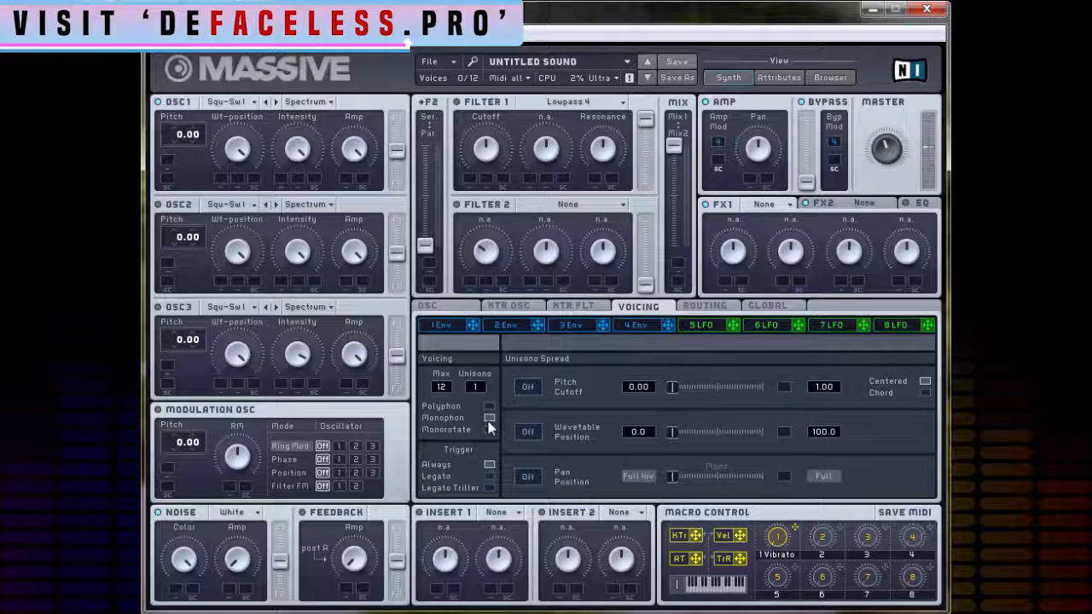
click(431, 306)
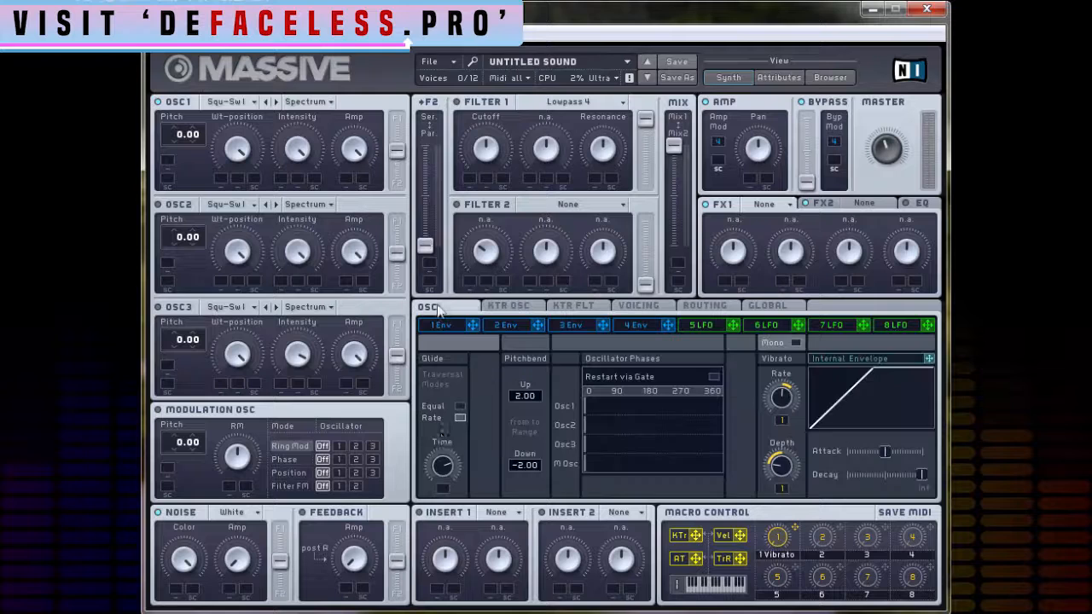
click(625, 308)
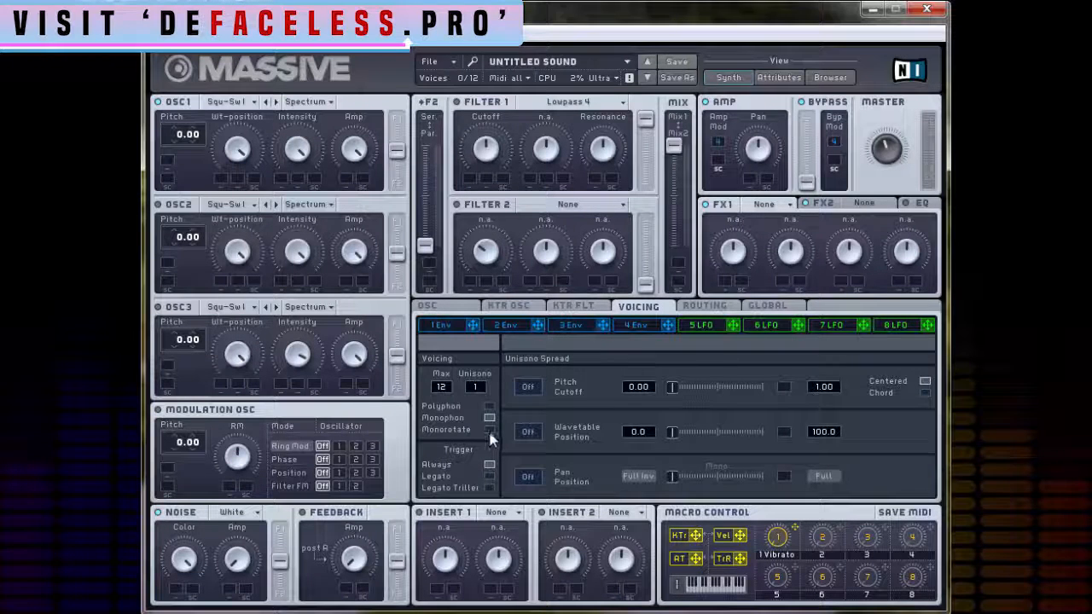
click(490, 431)
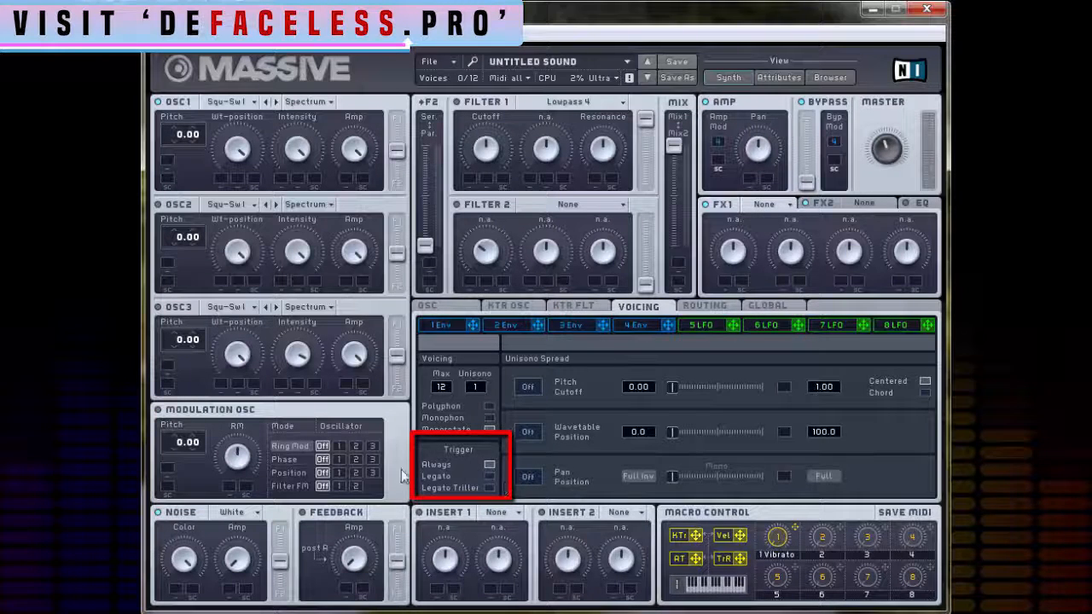
Try the Legato Triller trigger mode and set the voice trigger to Legato.
click(489, 476)
click(489, 488)
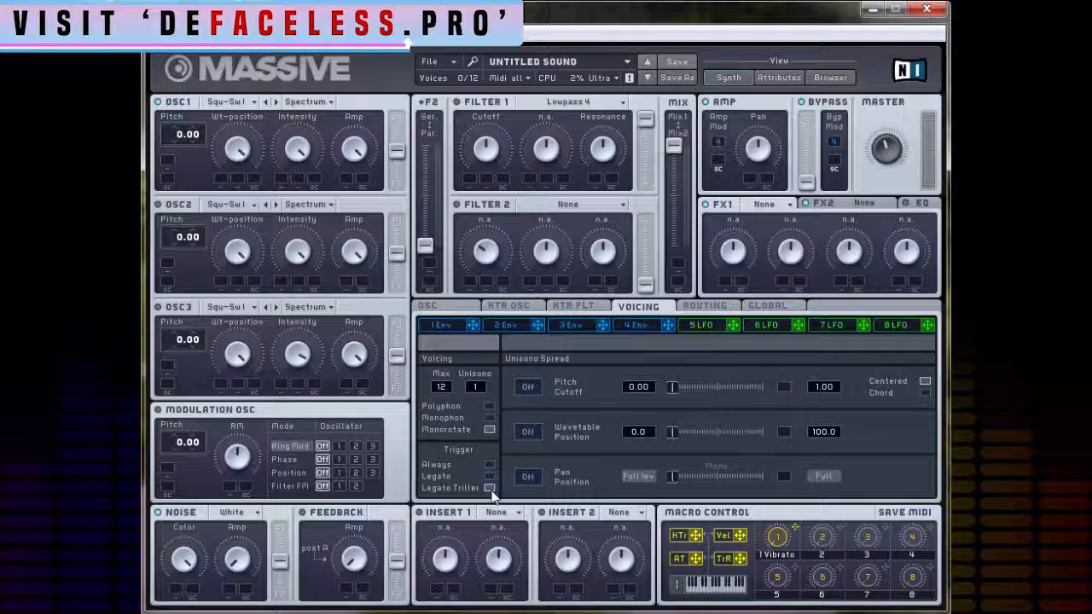
click(490, 476)
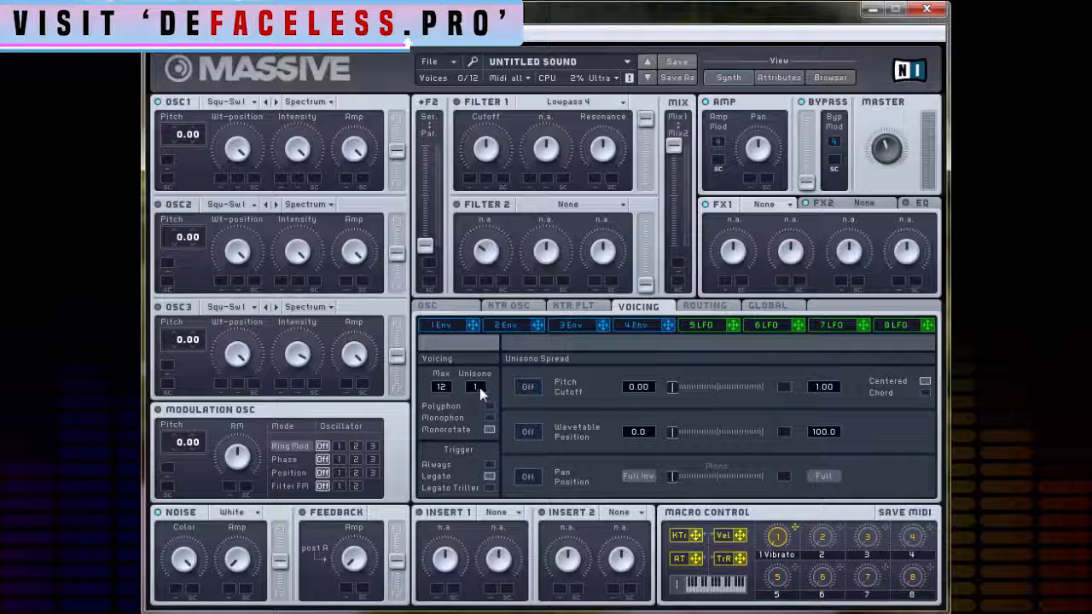
Set Unisono to 4 voices, enable the Pitch Cutoff spread, and try its upper value at 0.00 before restoring 1.00.
drag(480, 384, 482, 384)
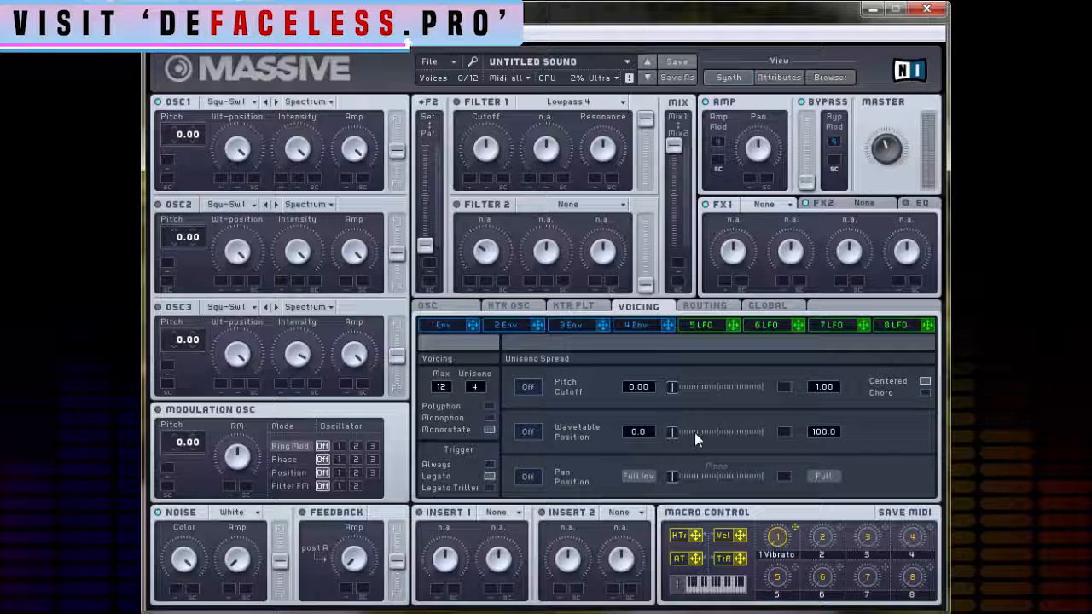
mouse_move(507, 369)
mouse_down()
mouse_move(568, 371)
mouse_move(573, 404)
mouse_move(589, 404)
mouse_up()
click(528, 388)
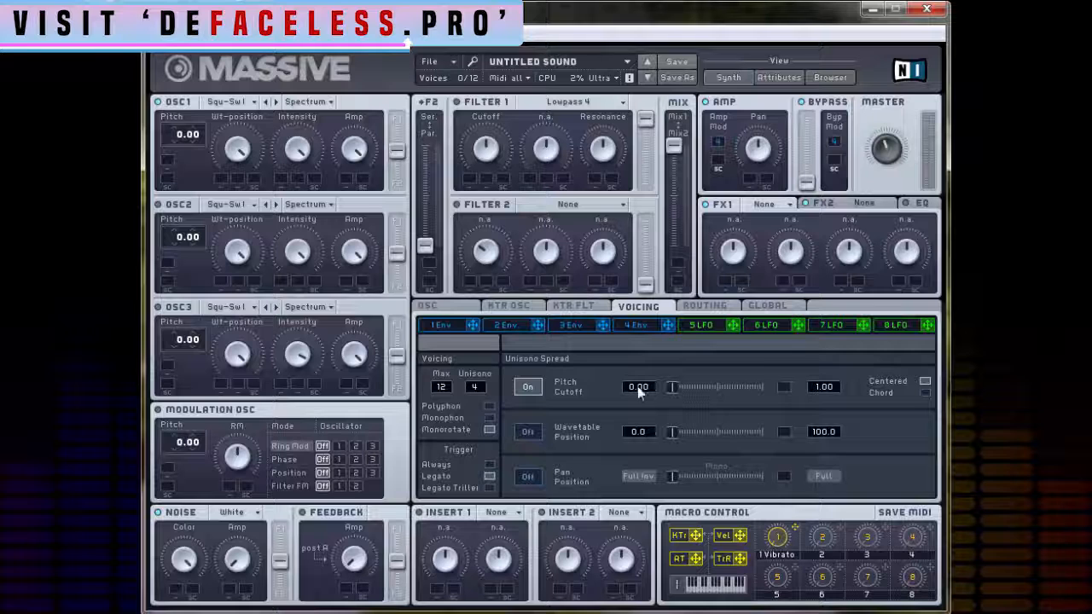
drag(823, 384, 821, 389)
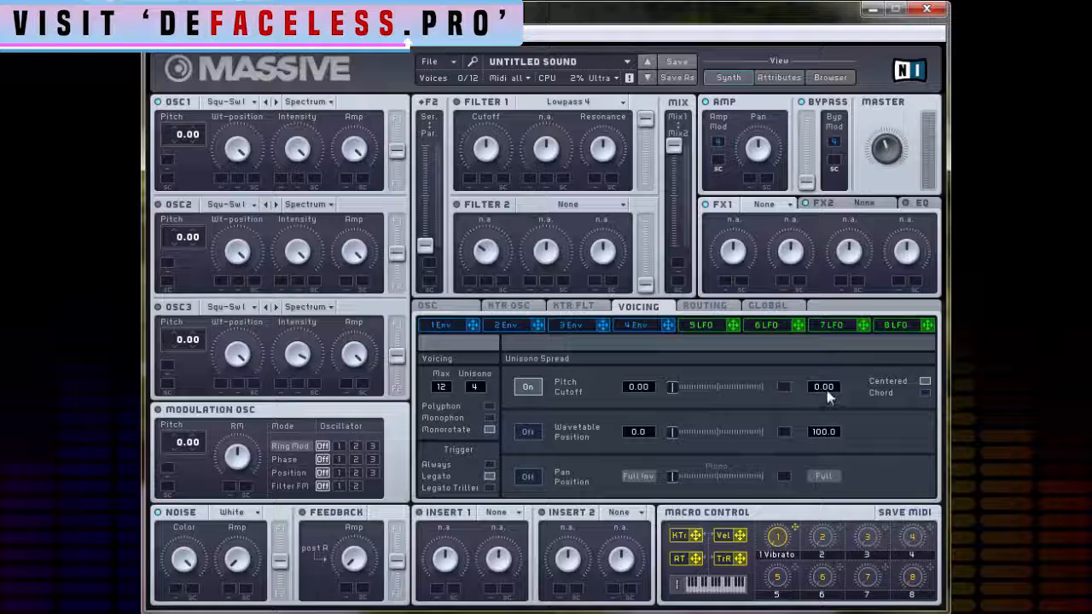
drag(817, 391, 817, 386)
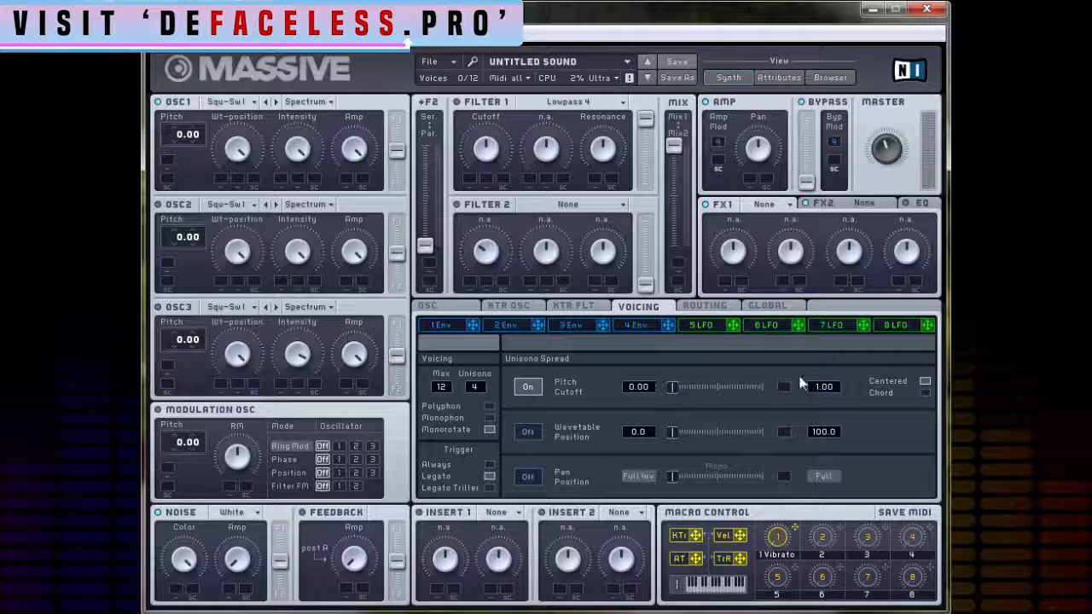
Switch the unison pitch spread to Chord mode, set its upper value to 12.00, and raise the spread amount to maximum.
click(926, 392)
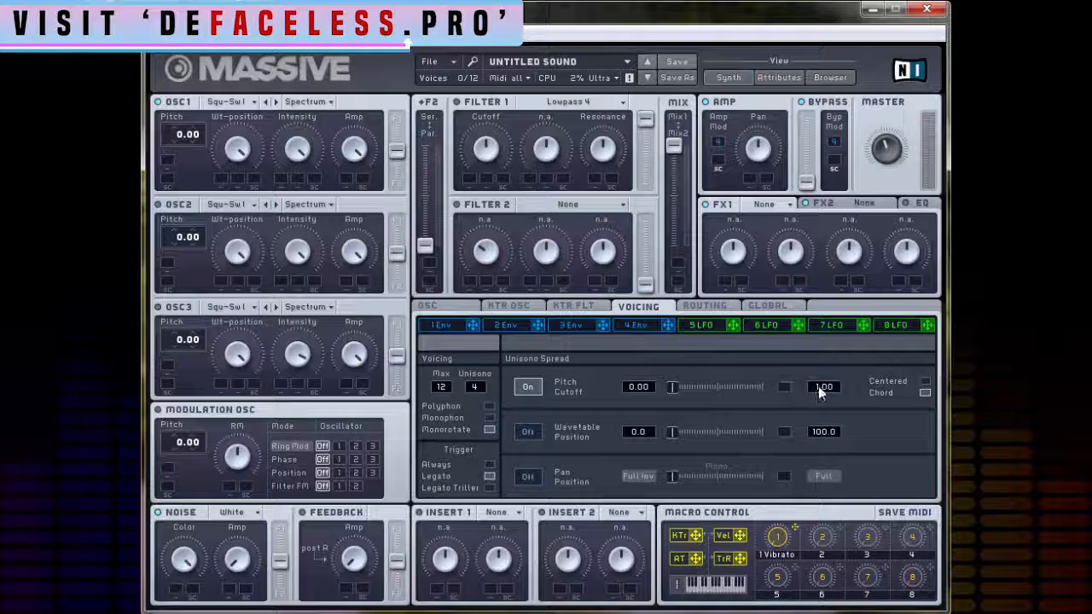
drag(823, 386, 829, 374)
drag(673, 388, 785, 394)
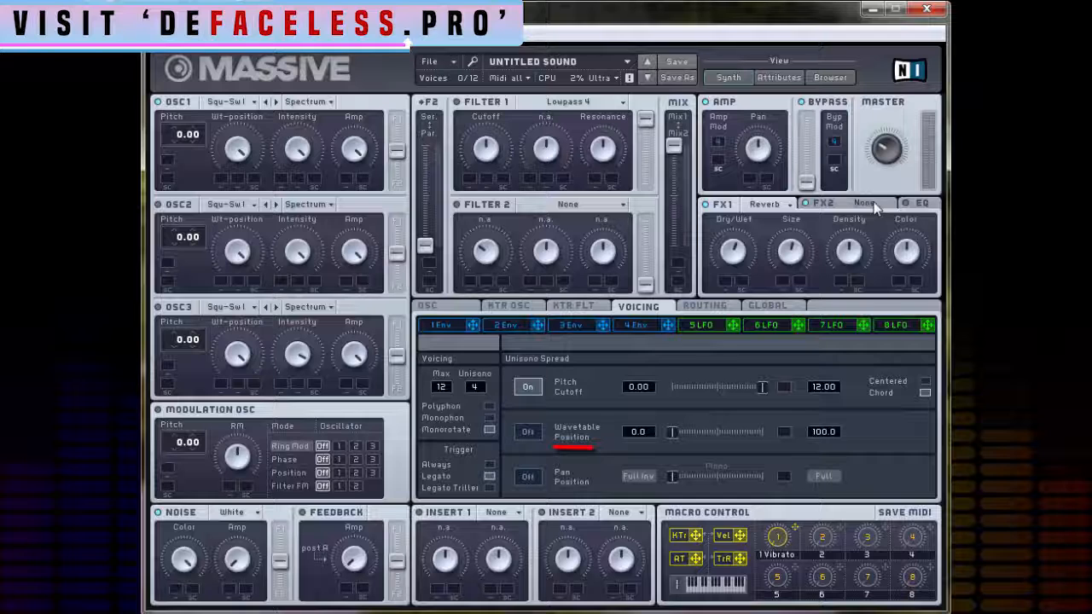
Try the Wavetable Position and Pan Position unison spreads, varying the pan amount, and adjust the Master volume.
click(535, 432)
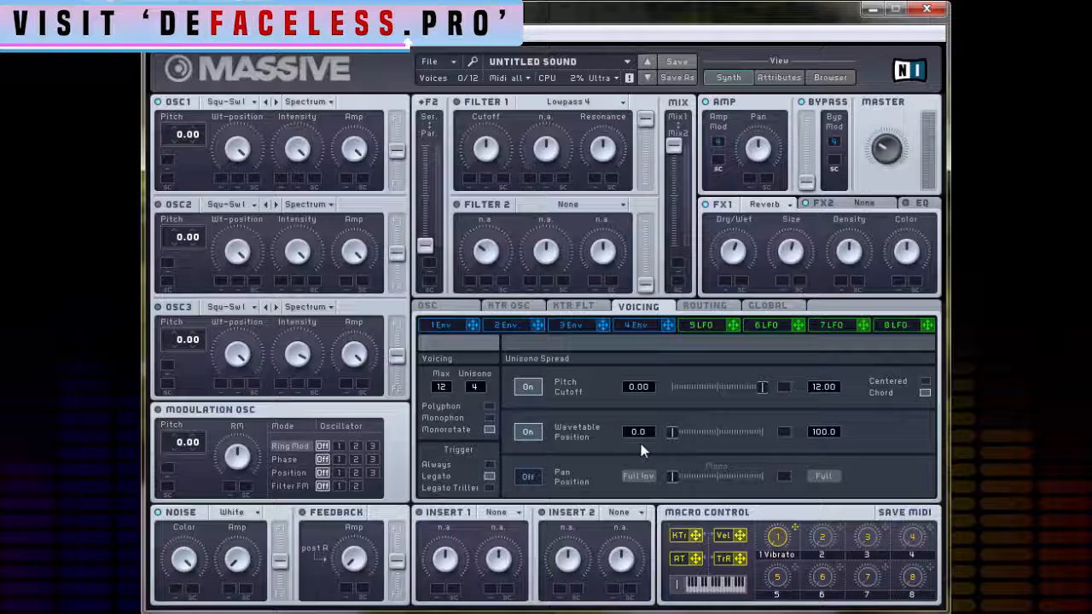
click(531, 478)
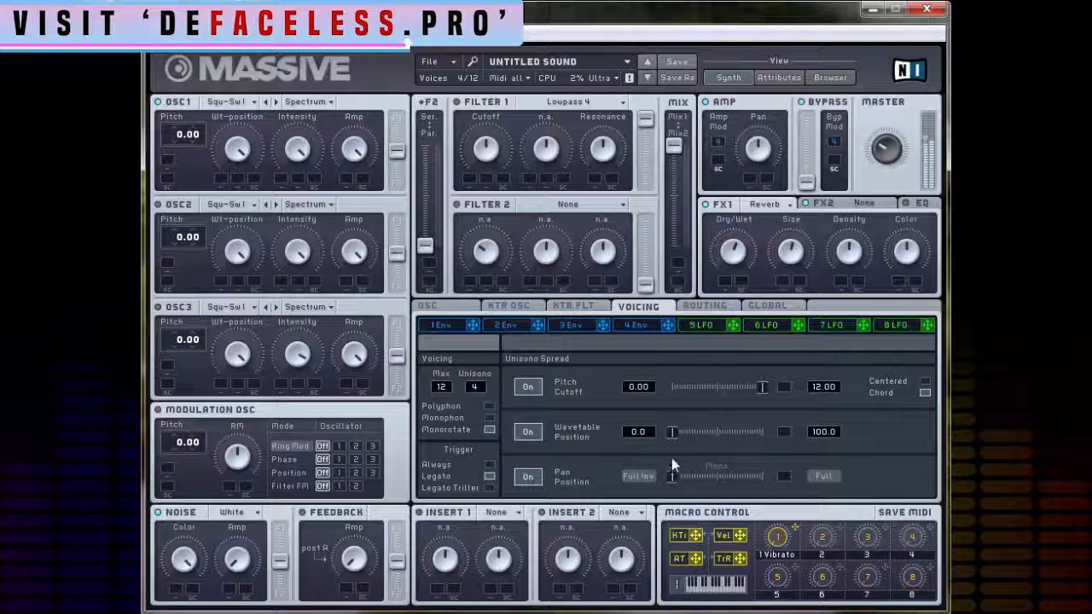
drag(676, 480, 772, 486)
drag(716, 479, 698, 476)
drag(698, 476, 703, 478)
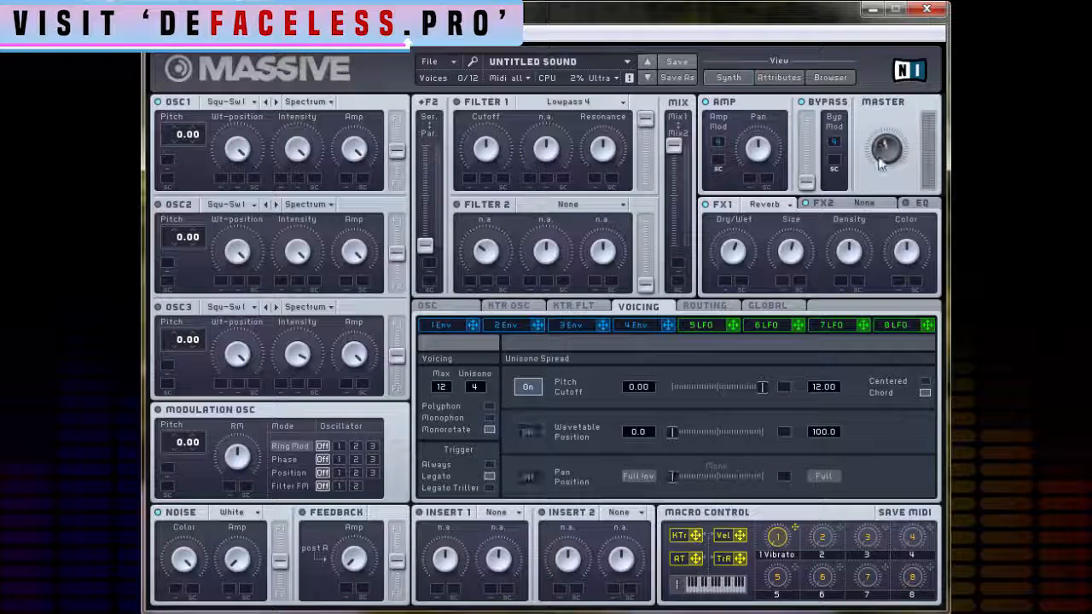
drag(882, 160, 886, 154)
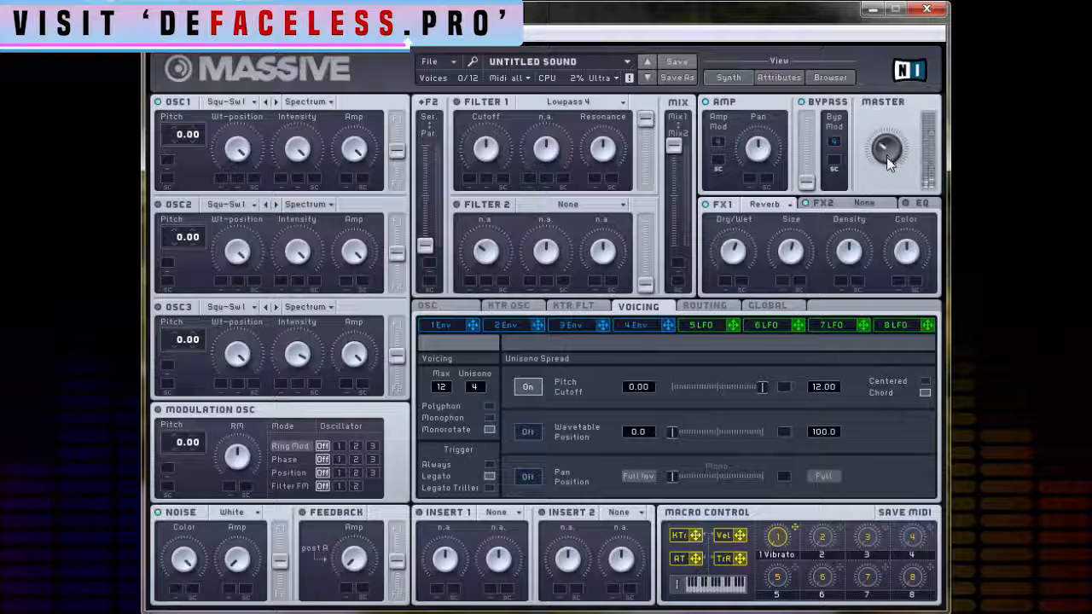
In the signal routing, try the feedback point after Filter 1 and switch the bypass to Osc 2 and other sources.
click(697, 309)
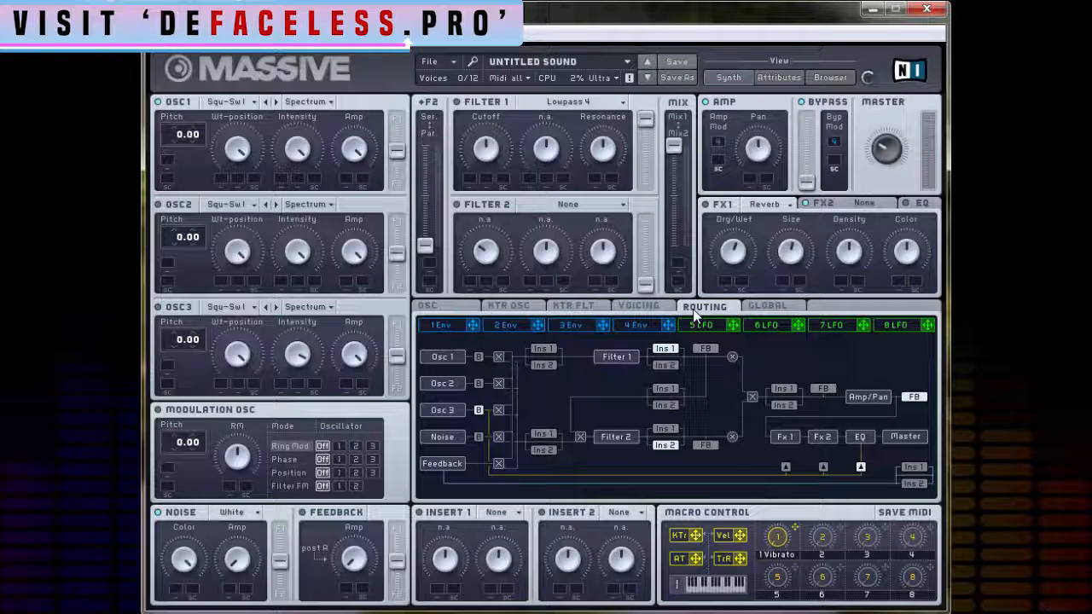
click(705, 349)
click(914, 397)
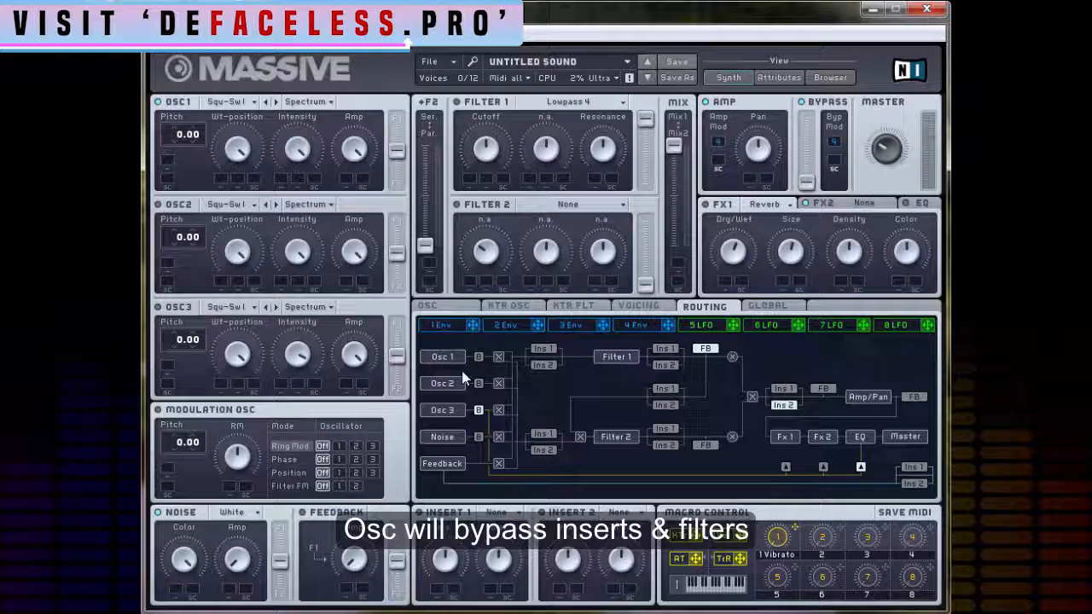
click(478, 383)
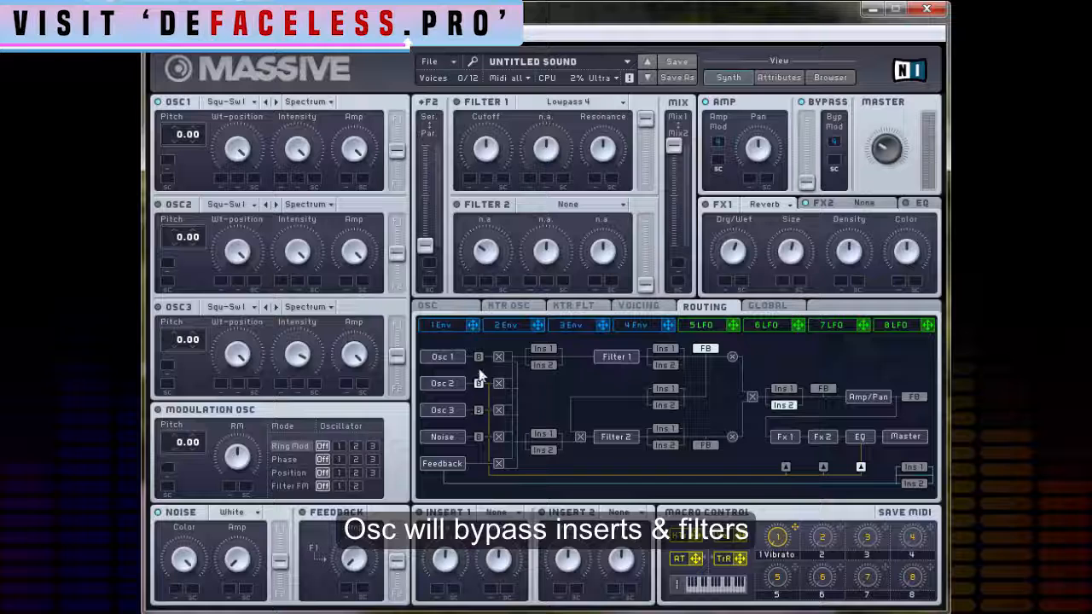
click(478, 356)
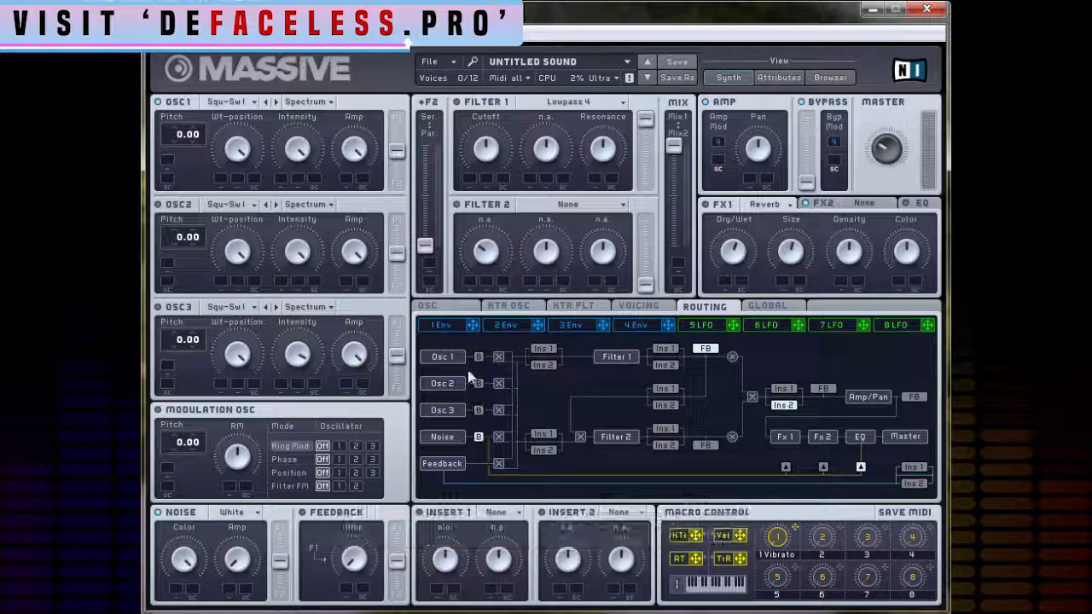
Enable randomization of parameters, modulation depth, connections, types and matrix in the global settings.
click(757, 309)
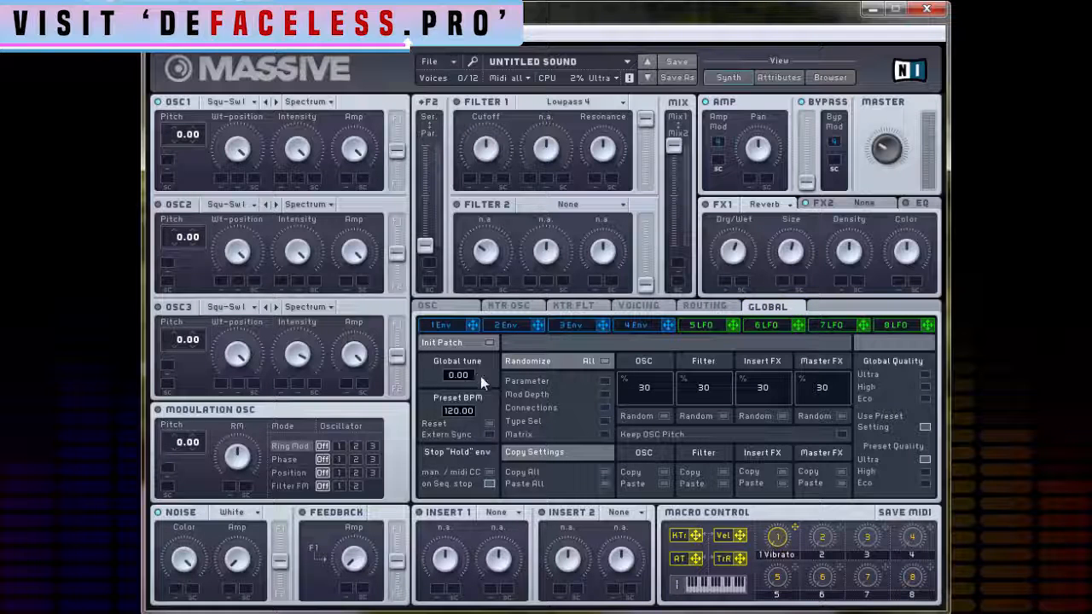
click(604, 383)
click(604, 421)
click(604, 434)
click(604, 394)
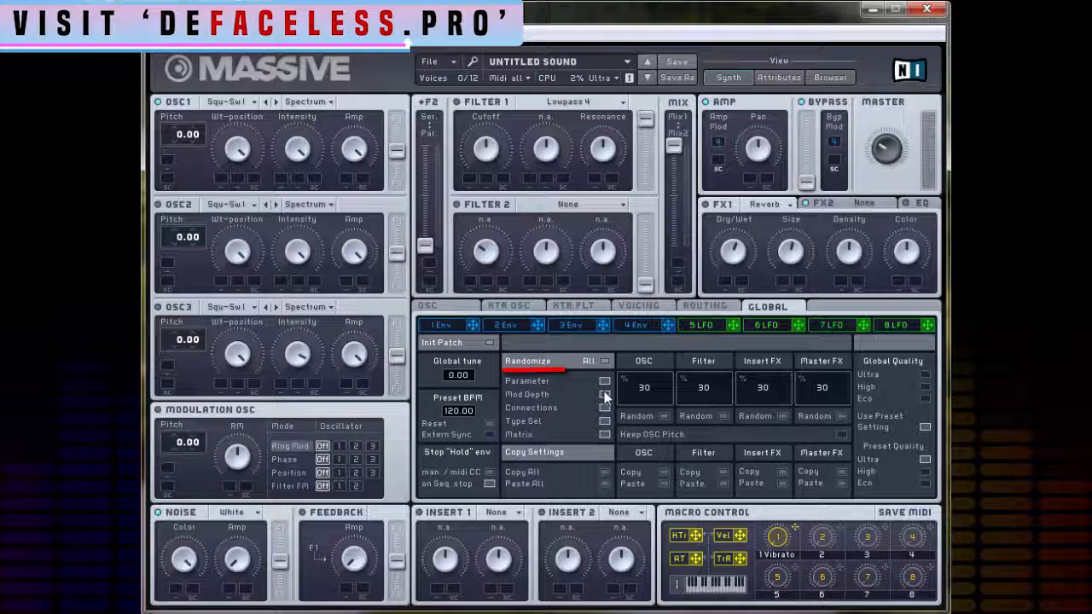
Randomize the whole patch, and set the randomization amounts to 0% for Filter and 54% for OSC.
click(603, 362)
click(603, 362)
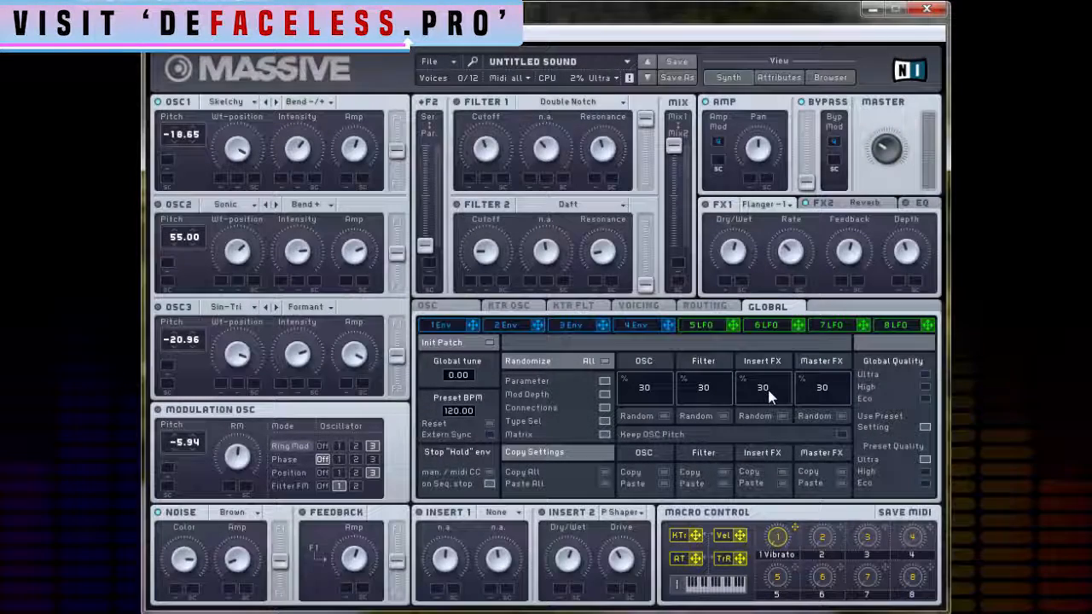
drag(707, 389, 695, 502)
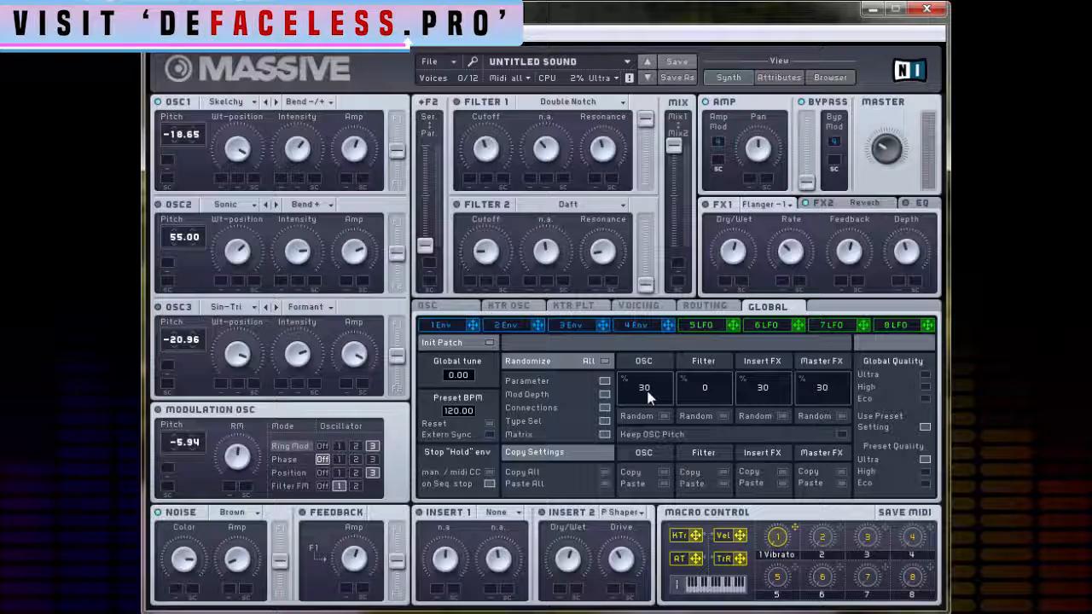
Ring-modulate oscillator 1 with the Modulation OSC at pitch 12.00 and remove the envelope 4 modulation from its pitch.
drag(159, 419, 254, 418)
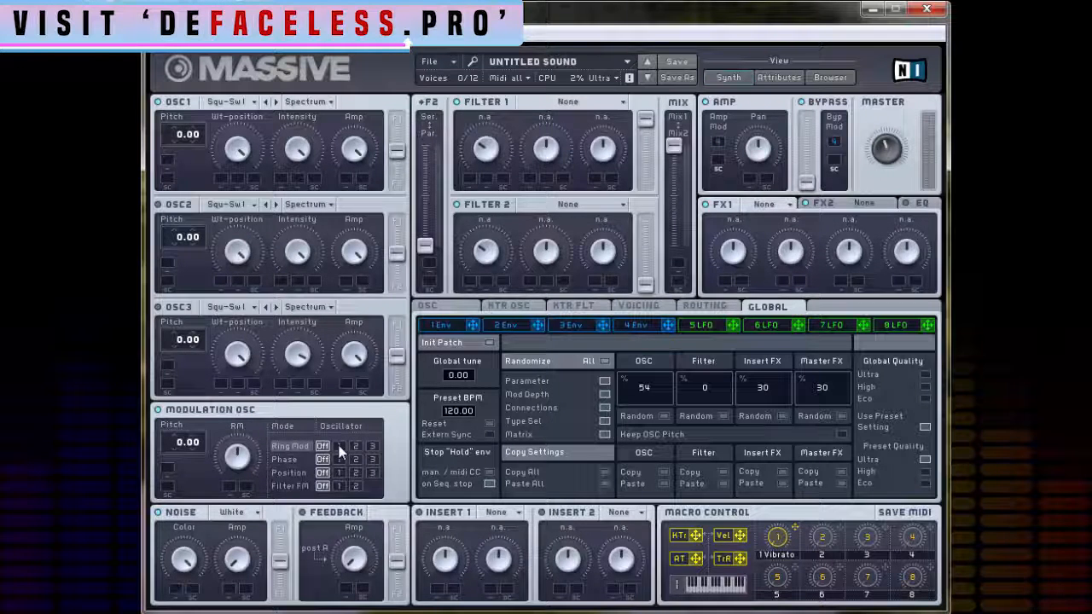
click(339, 445)
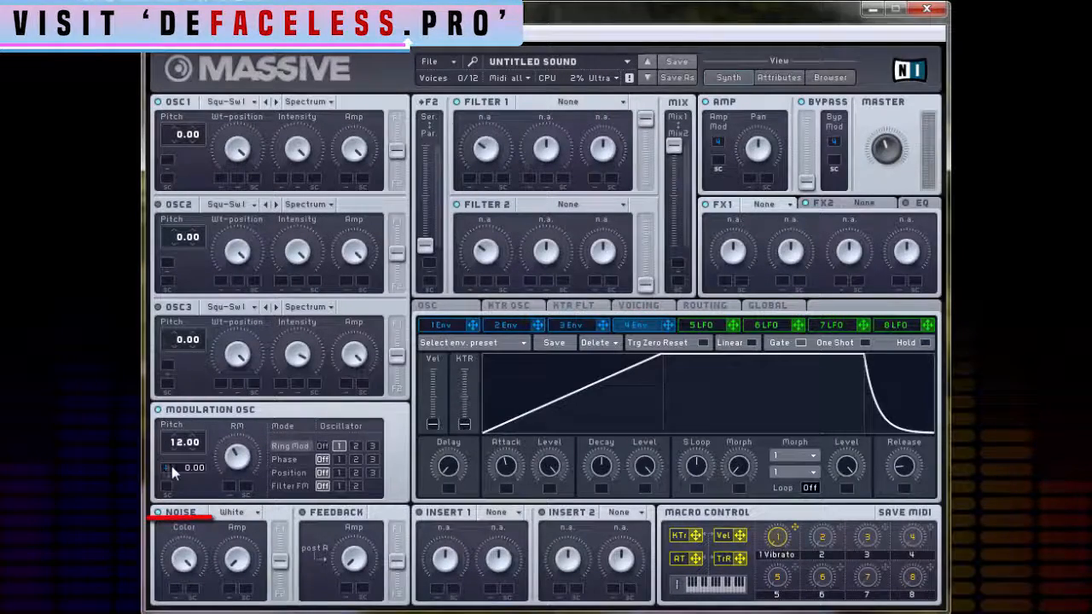
right_click(171, 466)
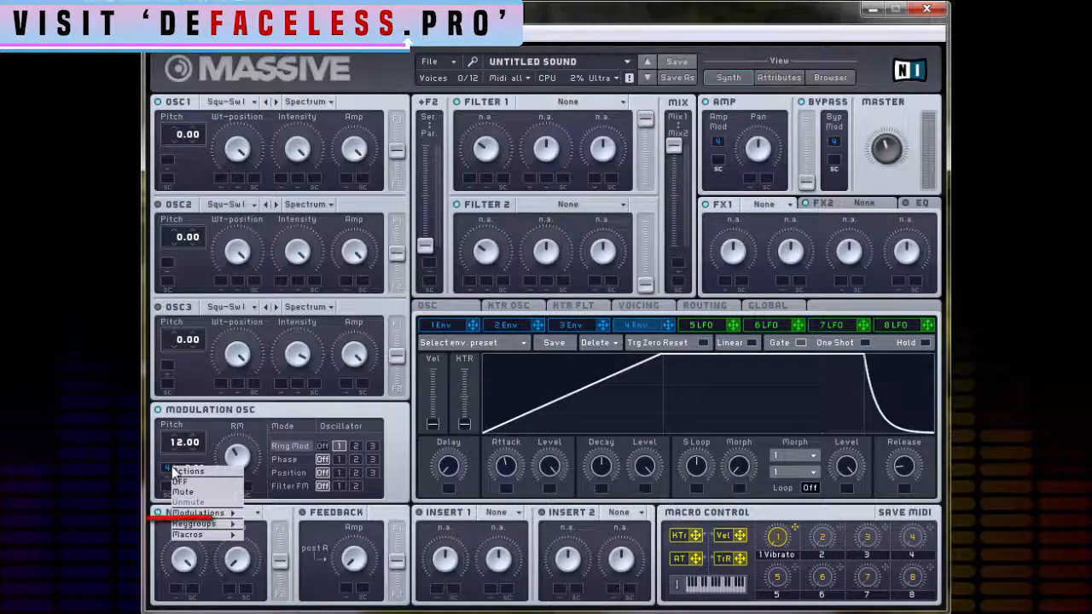
click(181, 518)
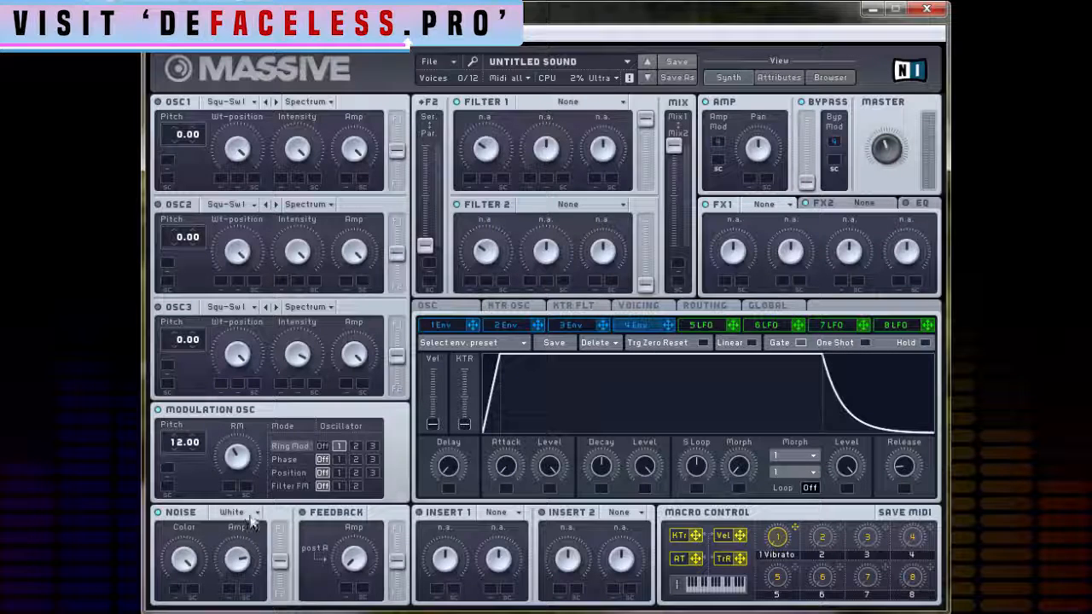
Try Tape Hiss as the noise type, restore White Noise, and lower the noise Color.
click(255, 513)
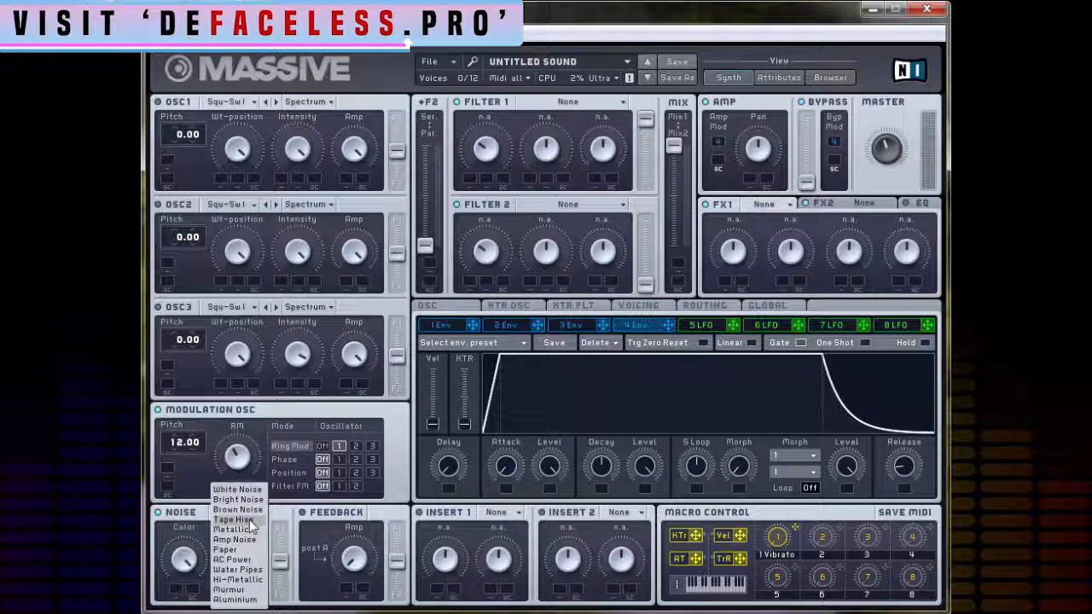
click(253, 519)
click(254, 512)
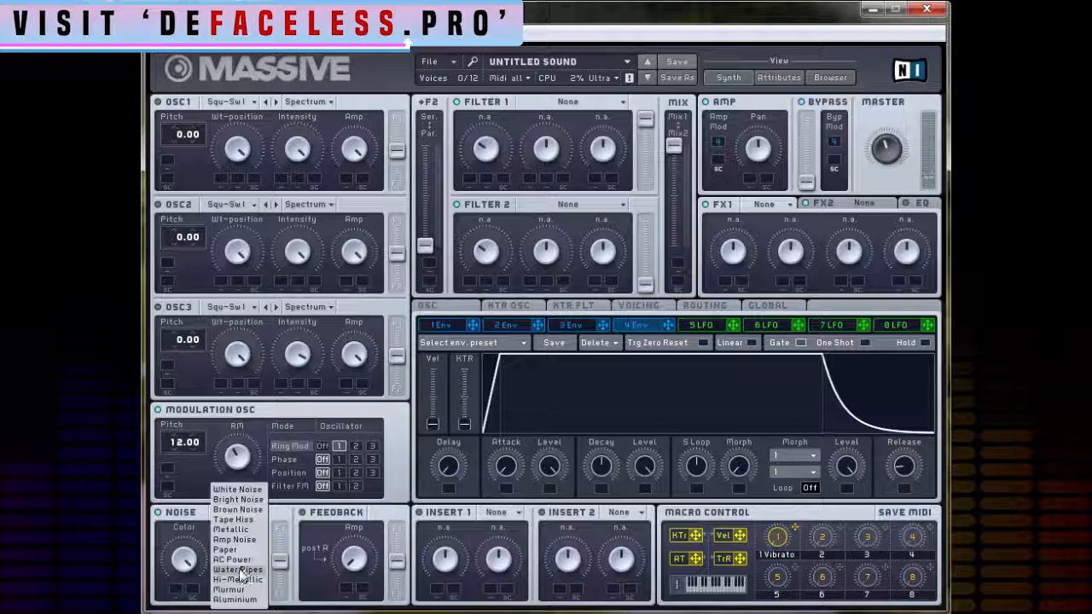
click(235, 485)
drag(185, 563, 391, 602)
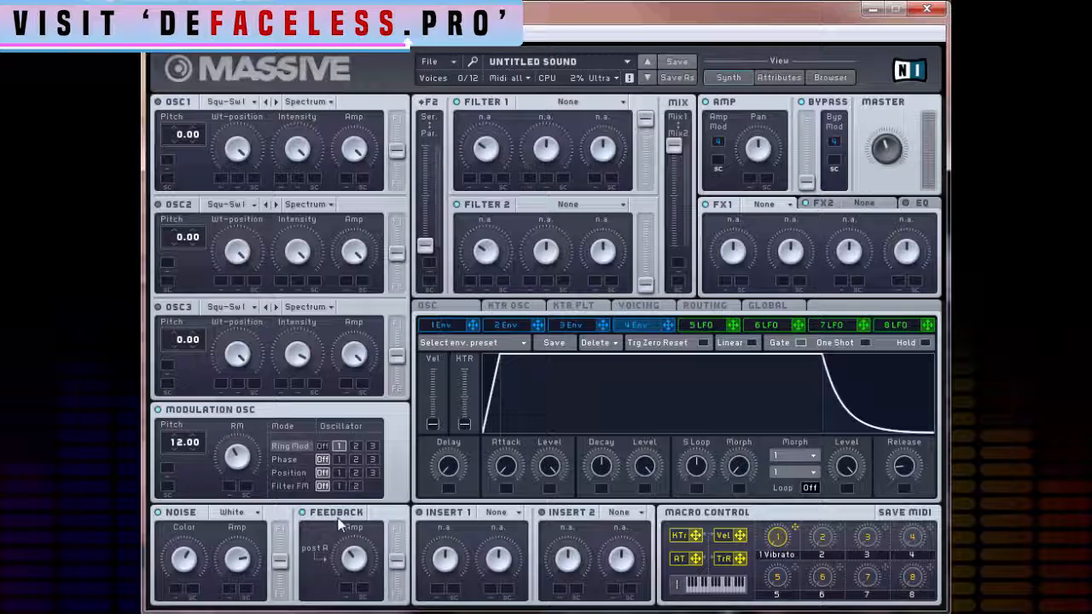
Load the S&H effect into Insert 1.
click(492, 513)
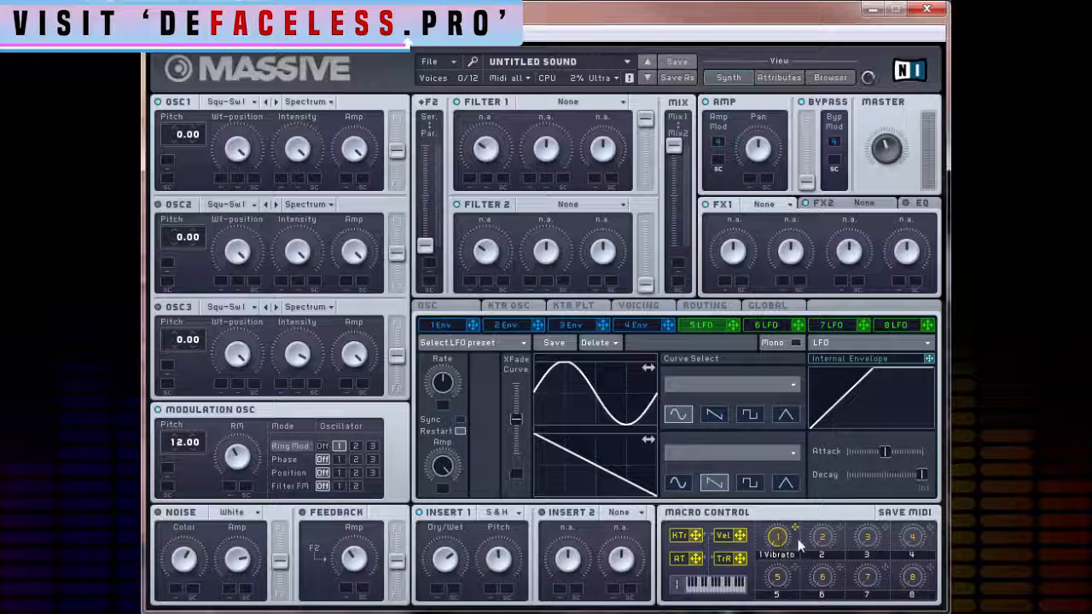
Modulate the Highpass 4 cutoff of Filter 1 with LFO 6, sidechain it to macro 2, and switch its modulation polarity.
drag(468, 286, 236, 179)
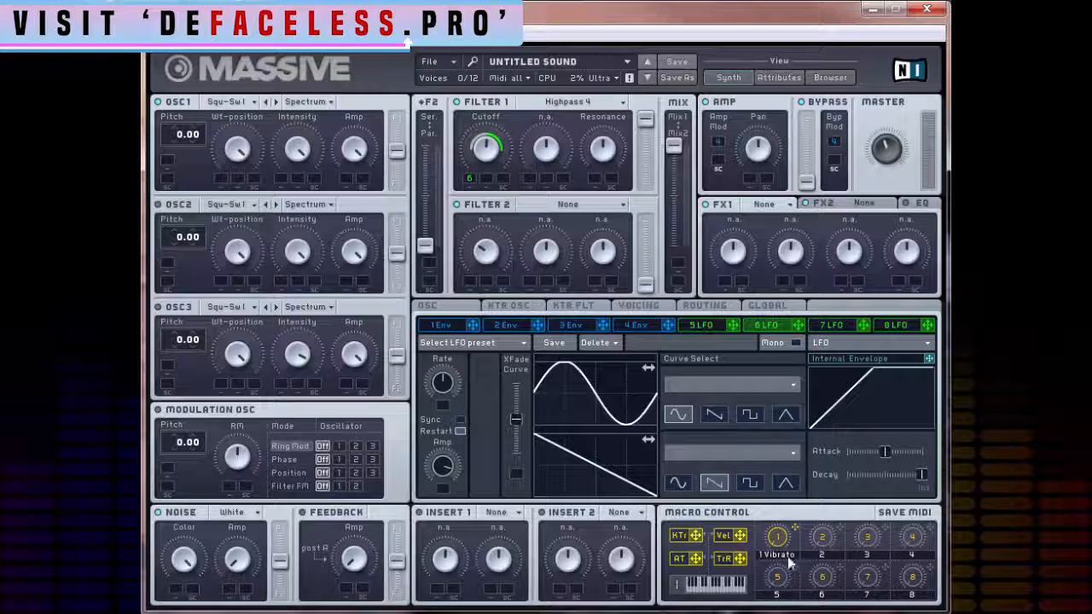
click(505, 178)
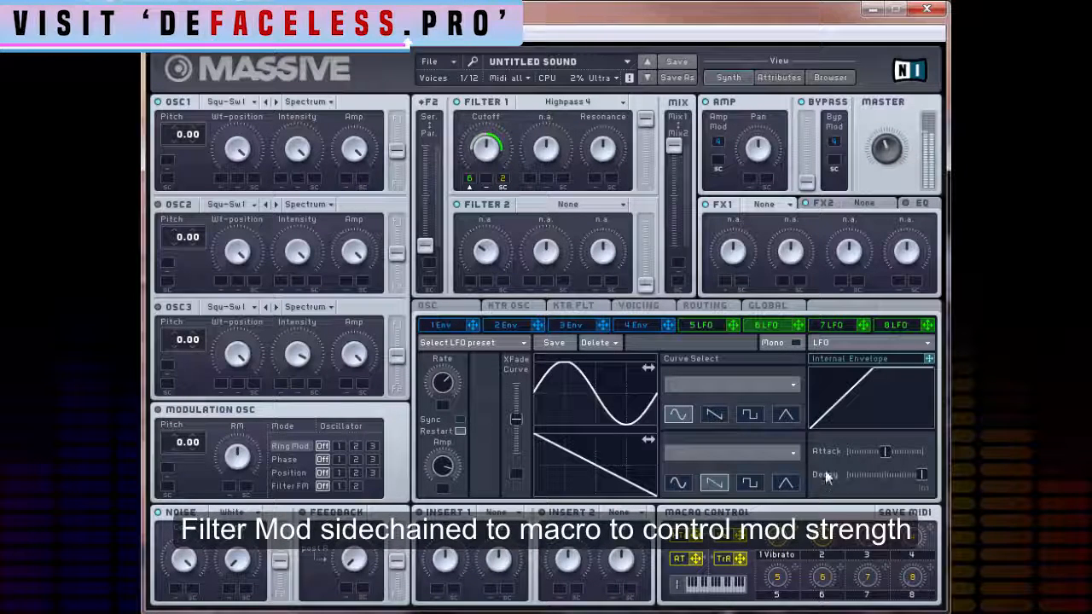
click(469, 188)
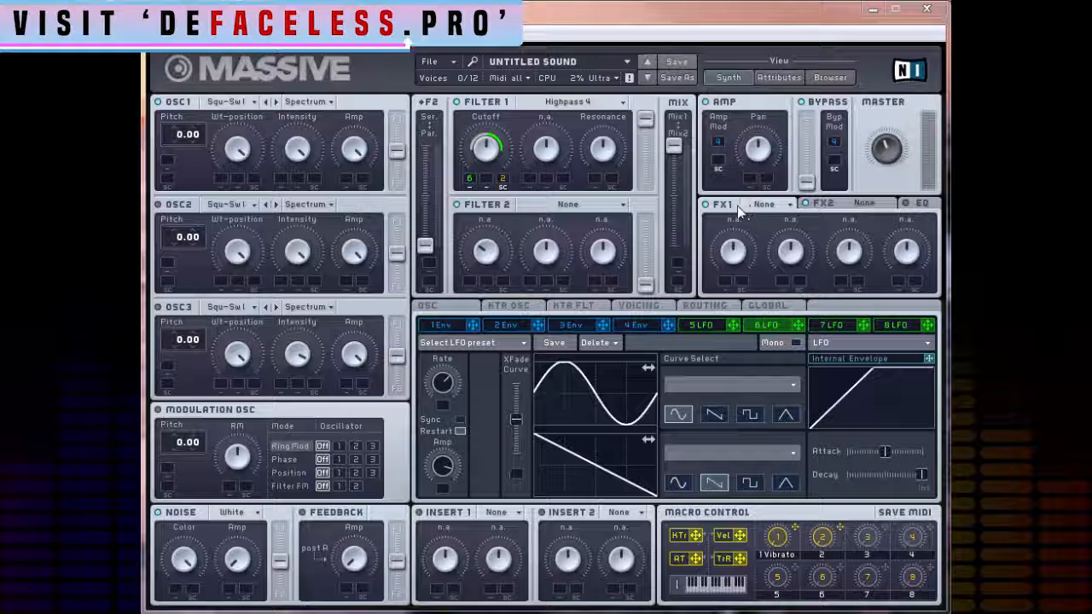
Load the Small Reverb effect into FX1.
click(776, 205)
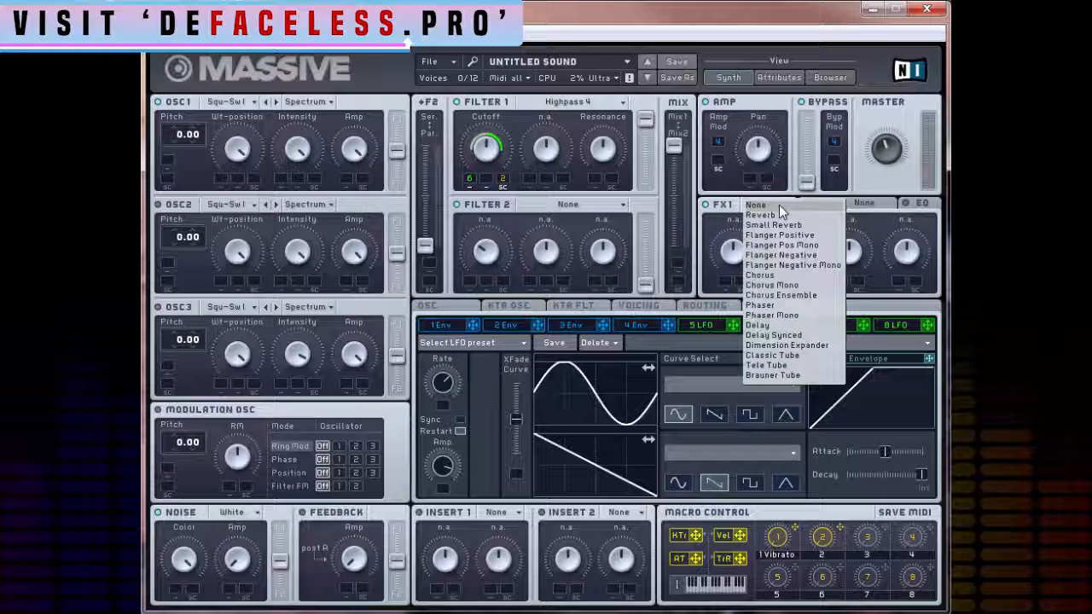
click(774, 224)
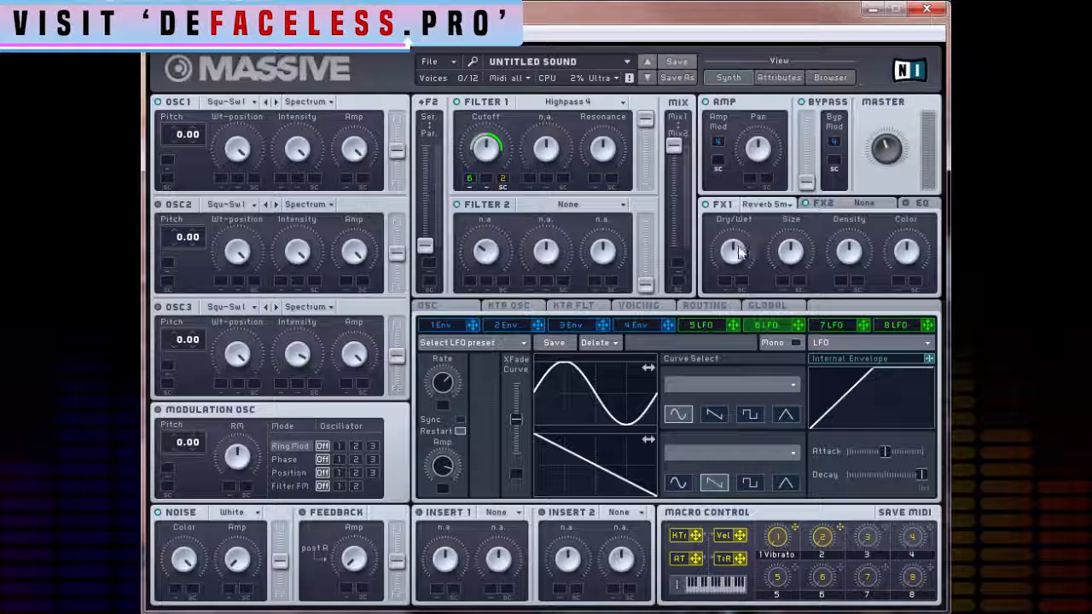